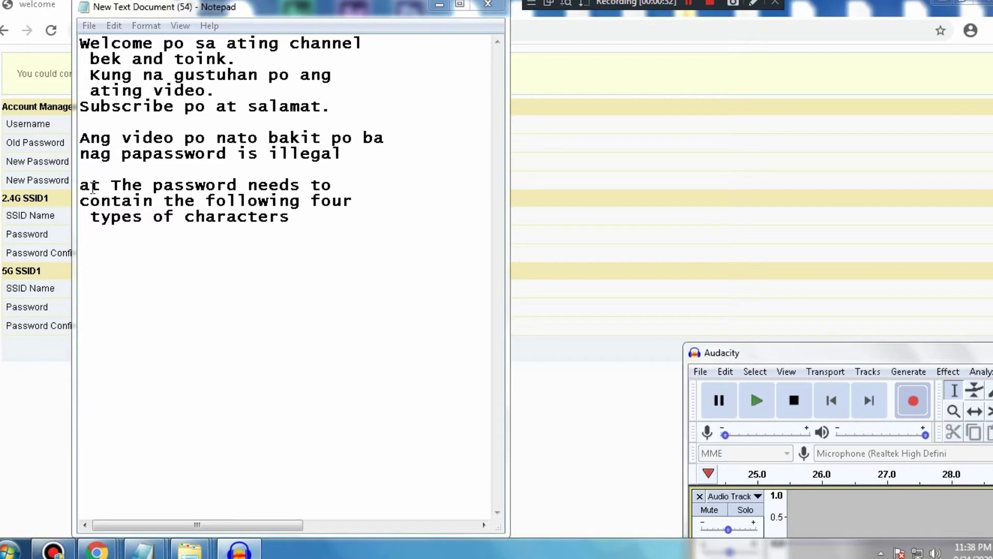
Highlight the note's lines about the password needing four types of characters, and minimize the note
double_click(92, 186)
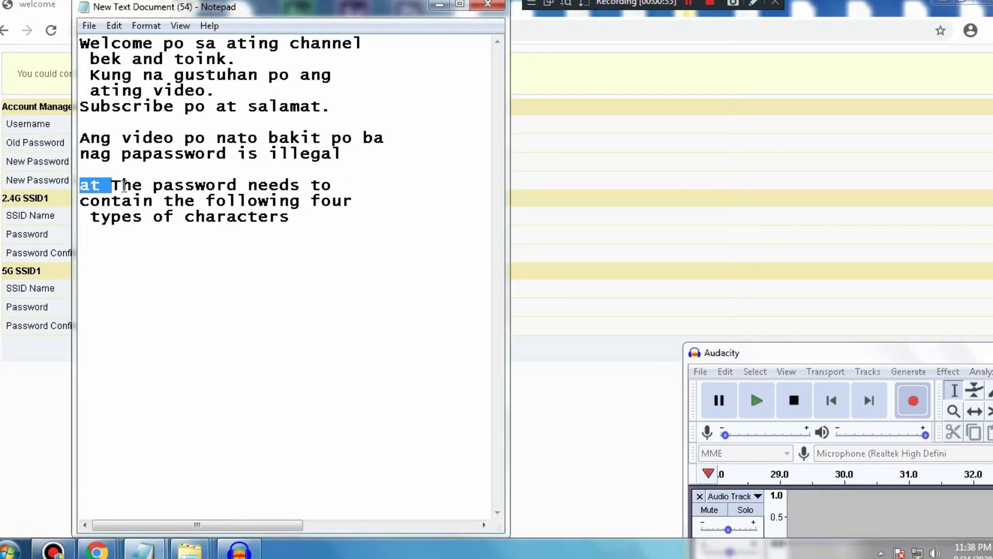
left_click_drag(112, 185, 353, 206)
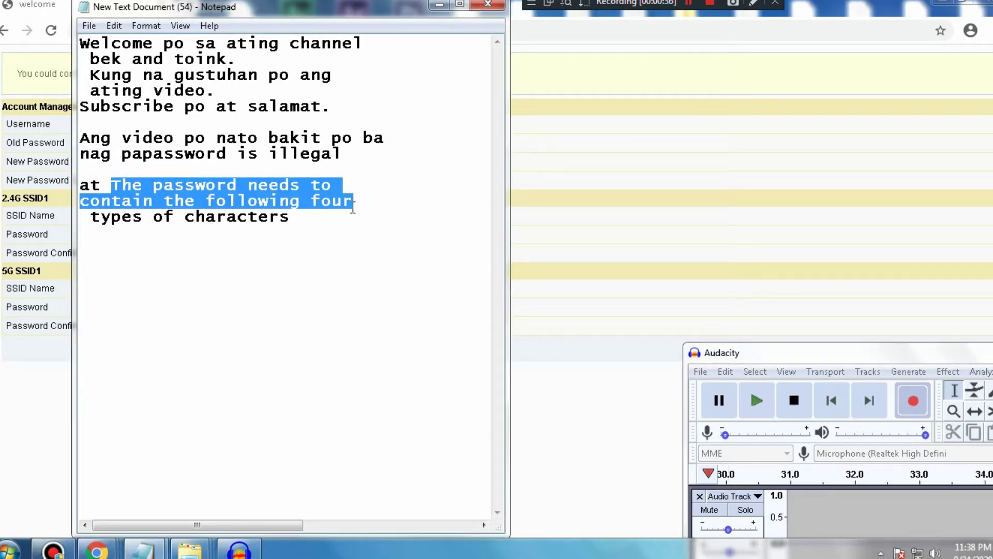
left_click_drag(92, 220, 299, 226)
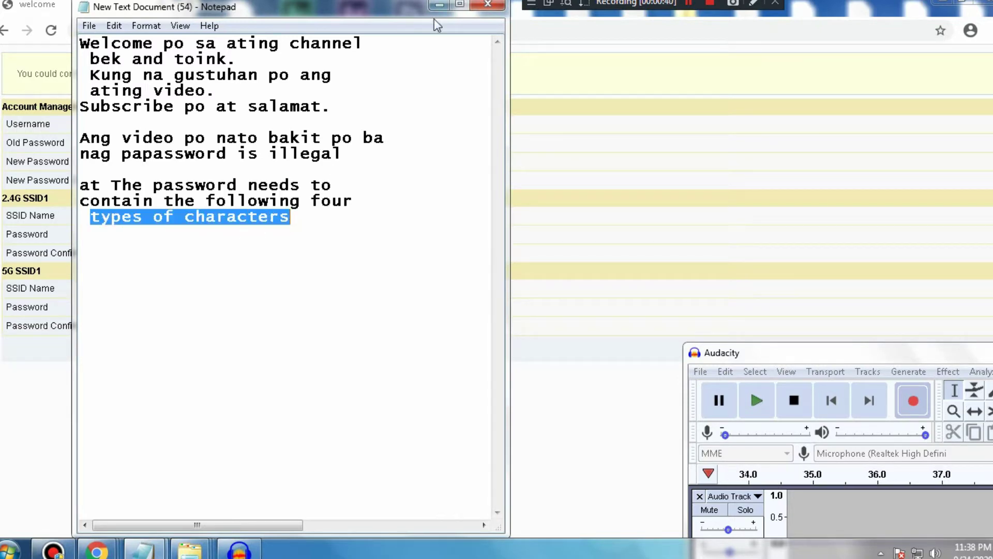
left_click(439, 5)
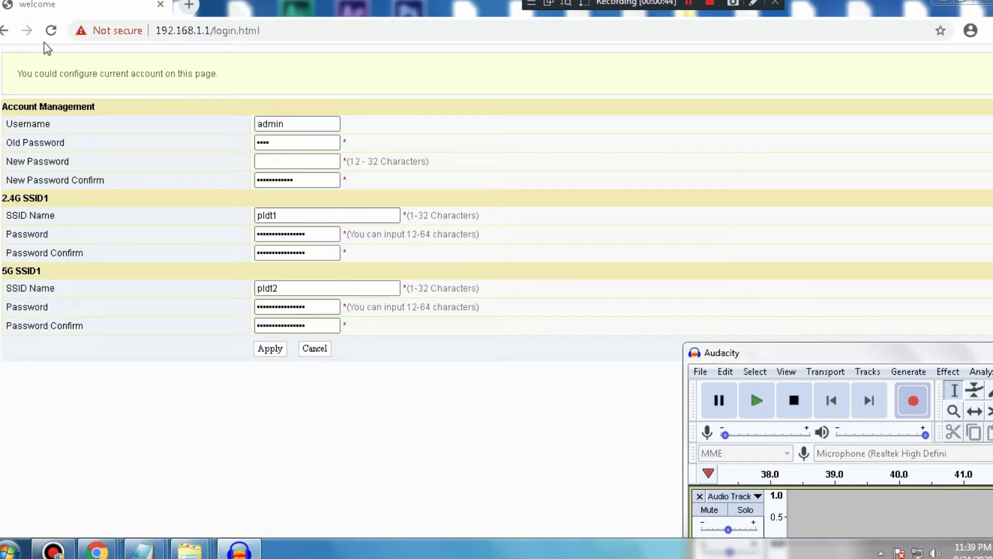
Try to reload the router page at 192.168.1.1/login.html
left_click(73, 48)
left_click(266, 31)
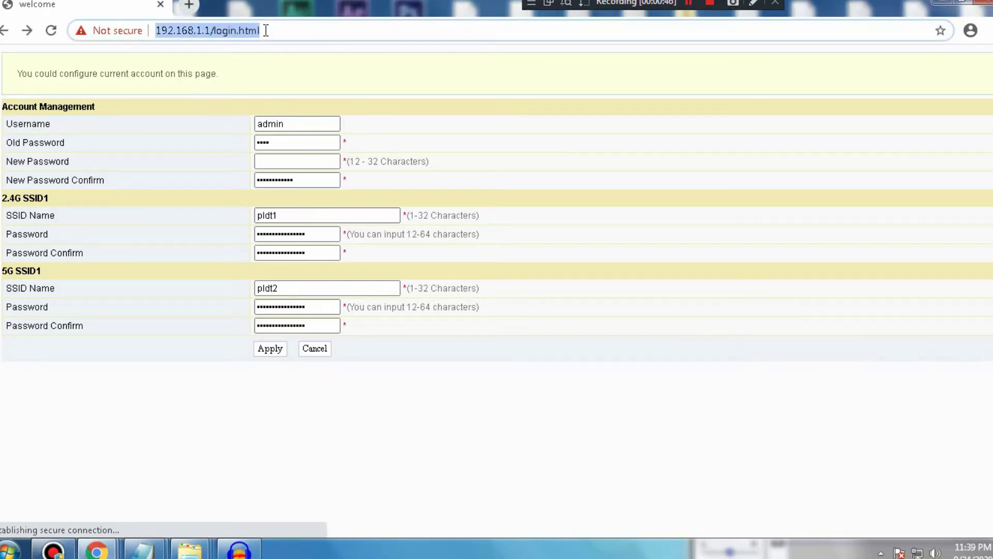
key("Return")
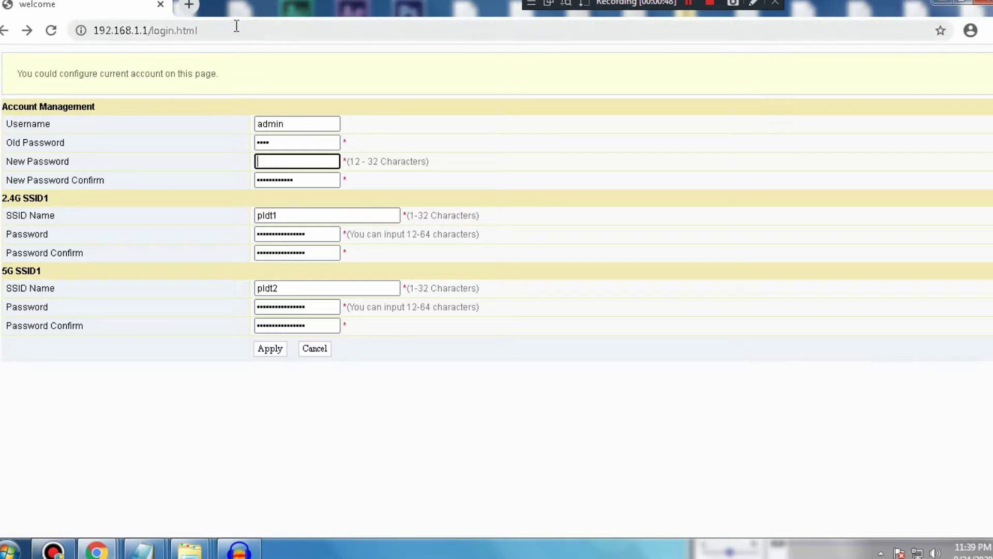
double_click(262, 31)
left_click(51, 31)
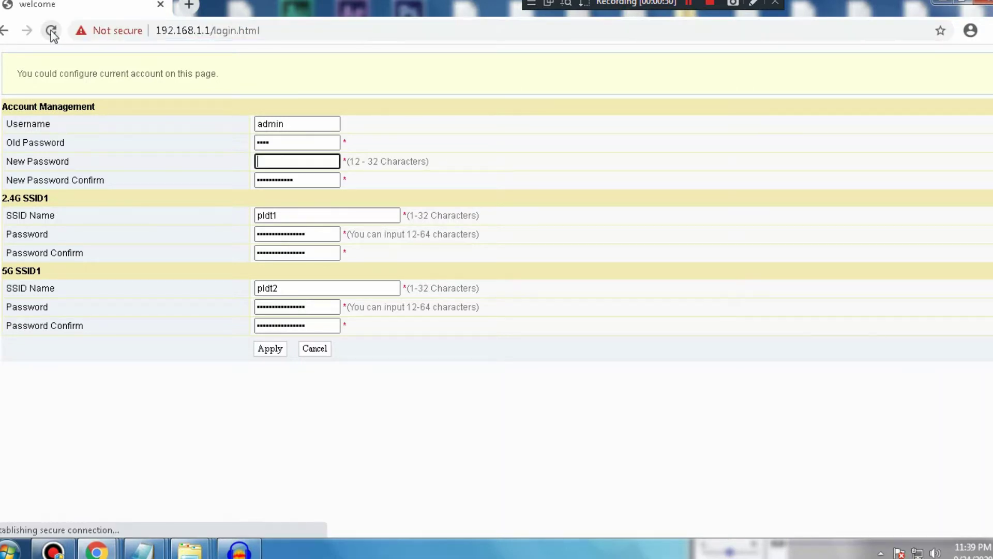
left_click(193, 141)
Remove the login.html path from the address, load 192.168.1.1 and reload the page
left_click(271, 30)
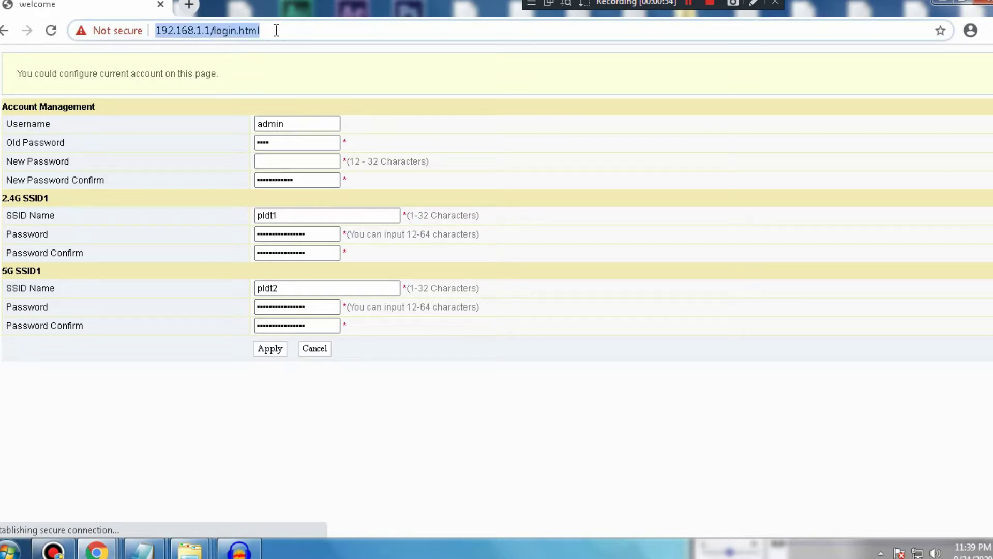
left_click(296, 30)
left_click_drag(301, 31, 249, 34)
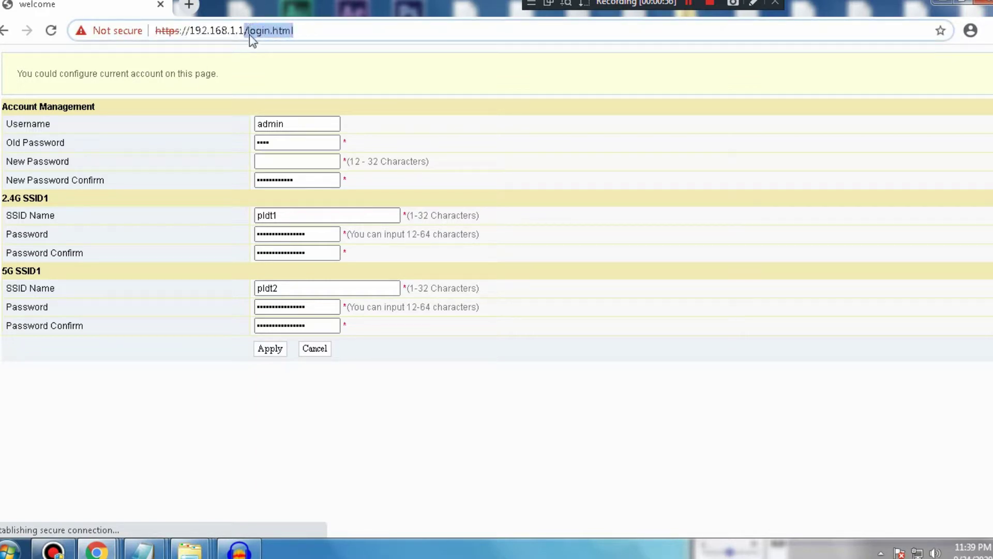
key("BackSpace")
key("Return")
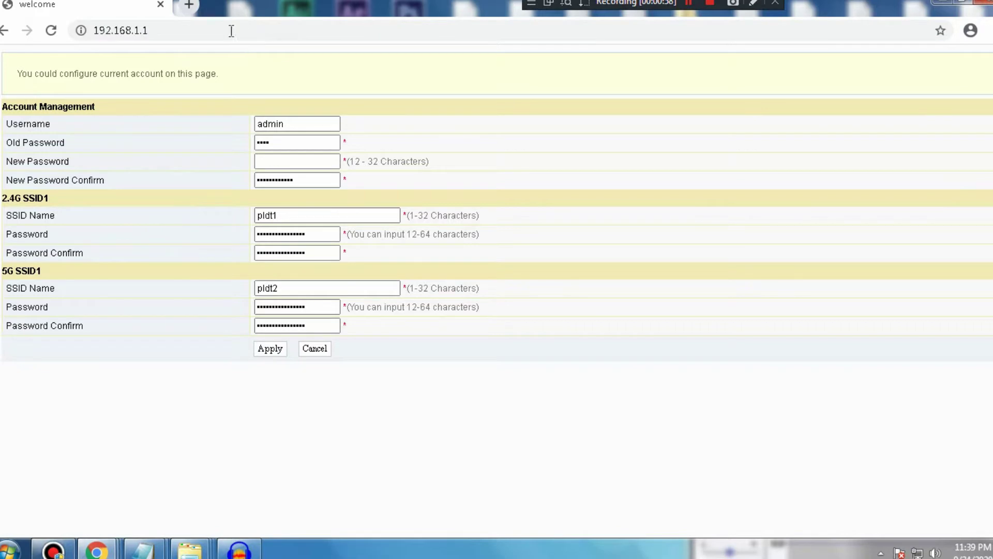
left_click(51, 30)
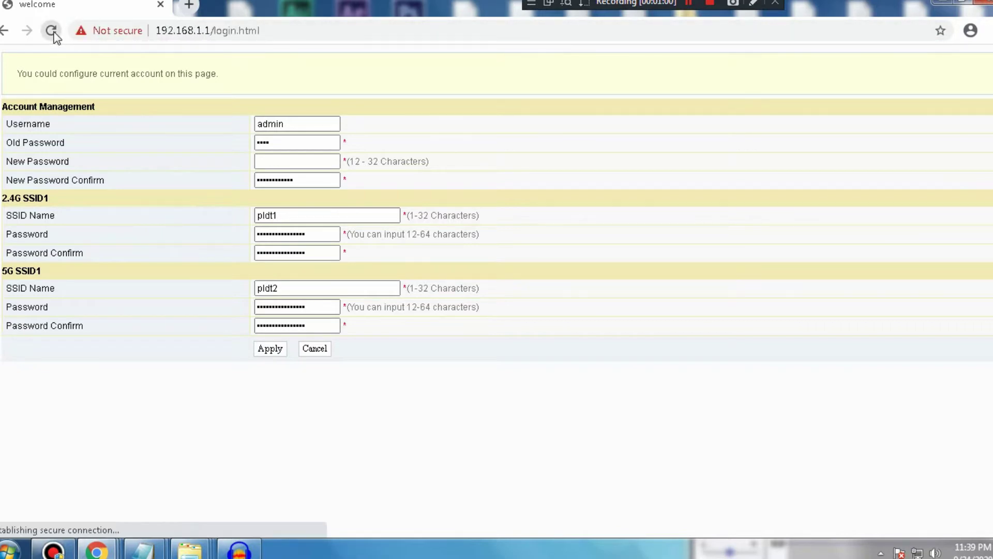
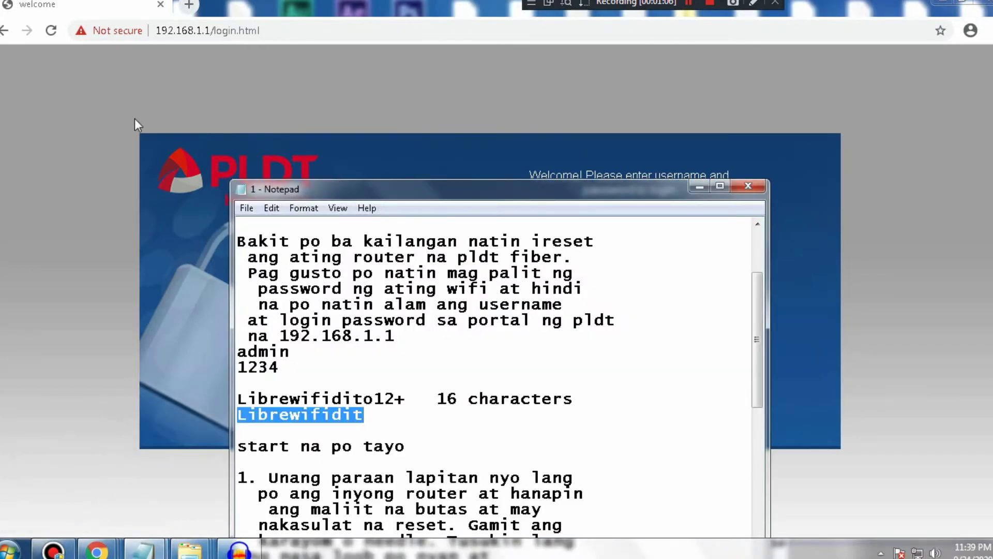
Highlight the router's IP address 192.168.1.1 within the login page's web address
left_click(91, 32)
left_click(208, 29)
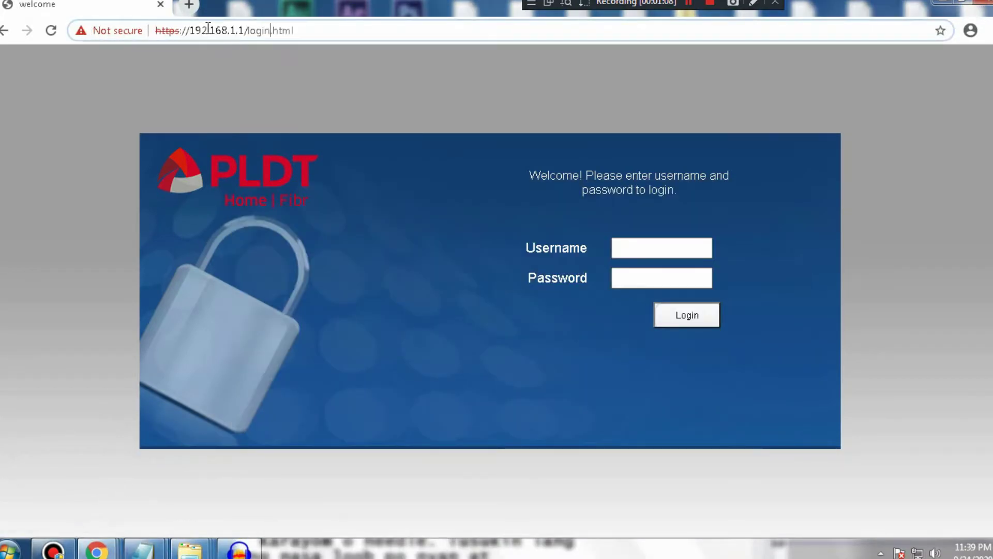
left_click_drag(243, 32, 191, 34)
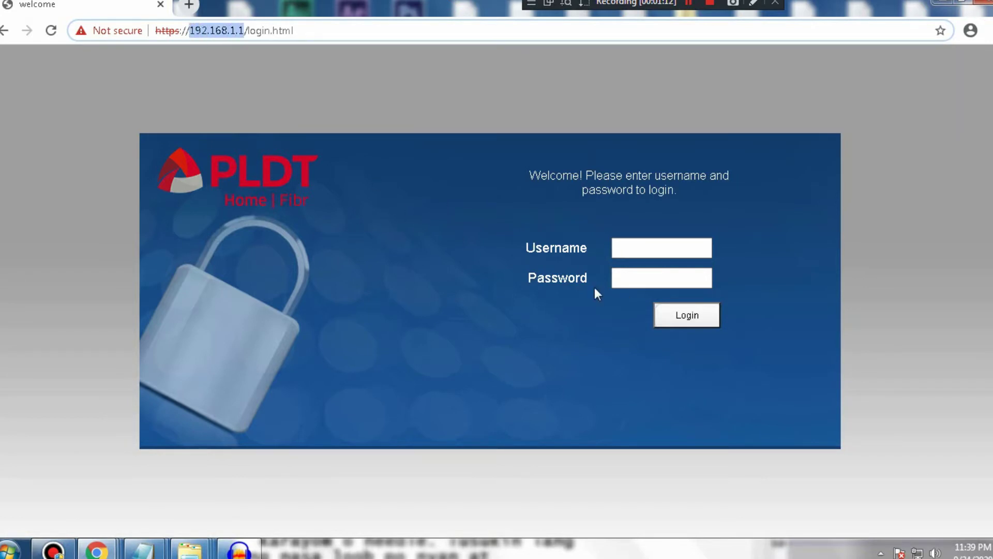
Bring up the note named 1, select its login password line and move the note clear of the login form
left_click(665, 250)
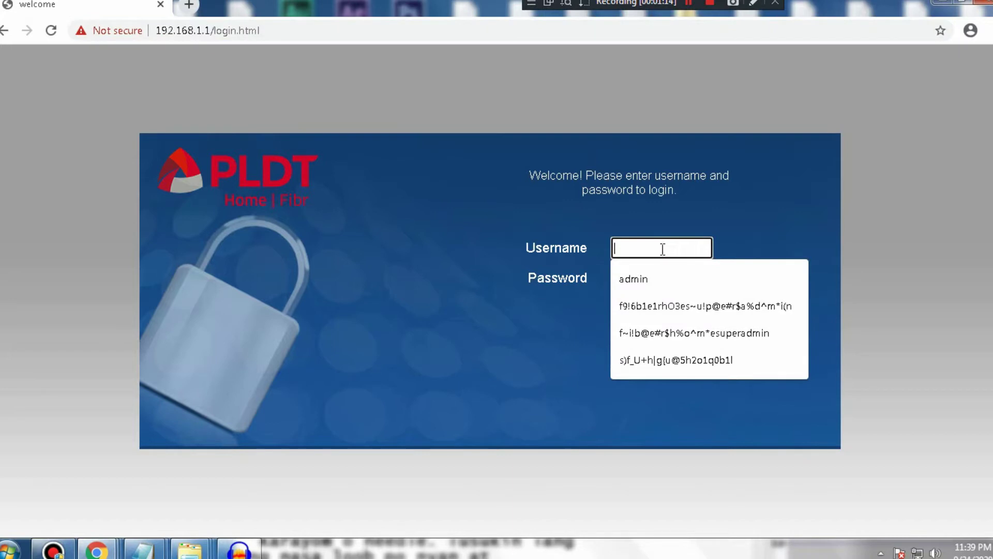
mouse_move(136, 539)
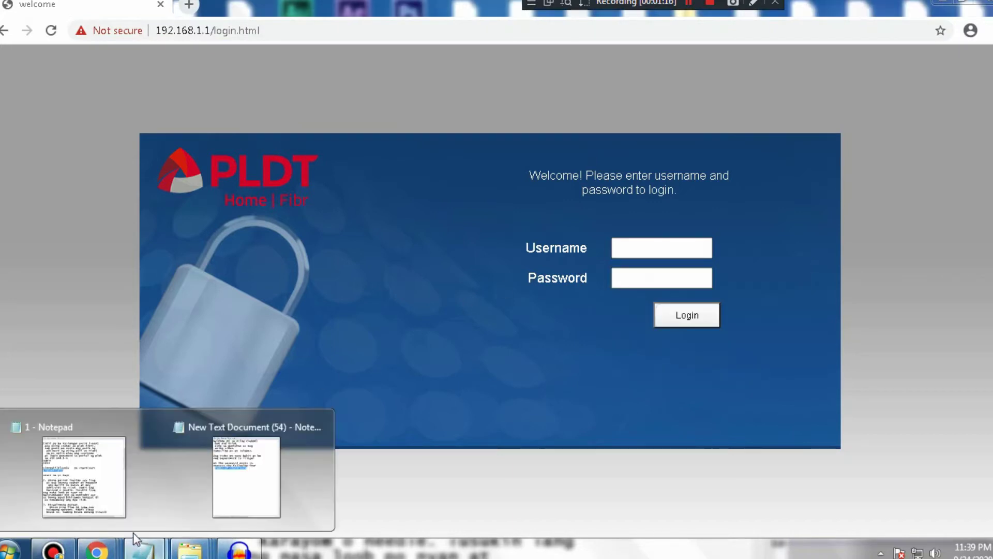
left_click(96, 495)
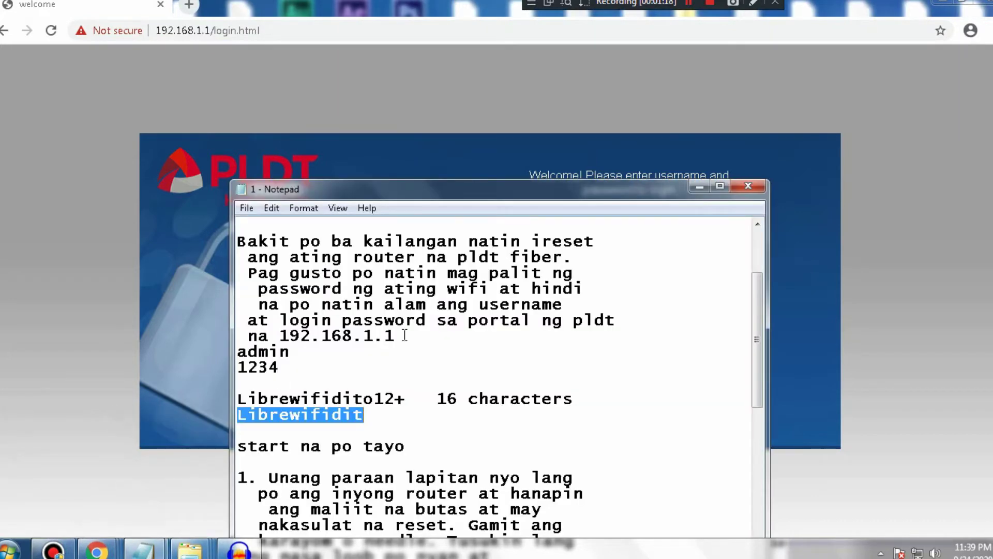
left_click_drag(240, 350, 228, 368)
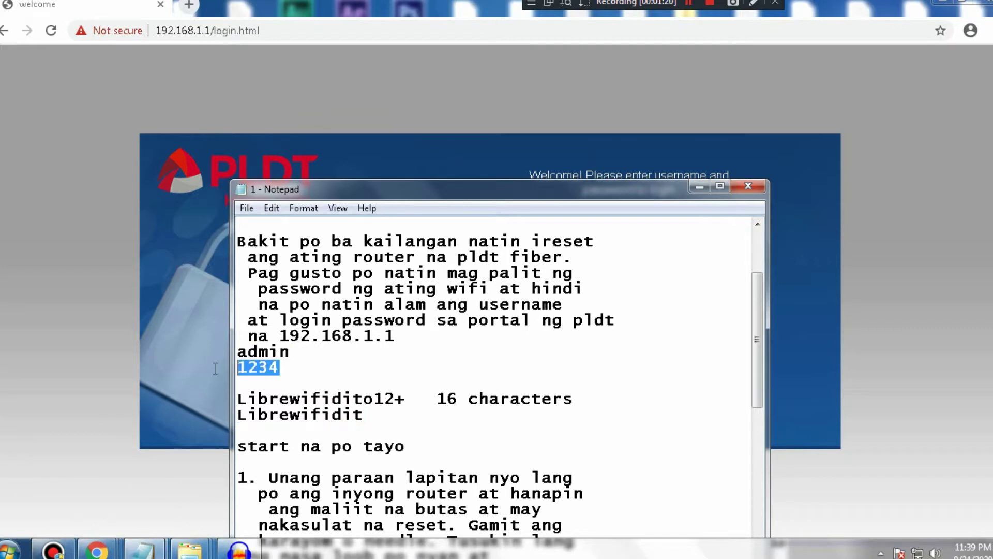
left_click_drag(455, 192, 235, 102)
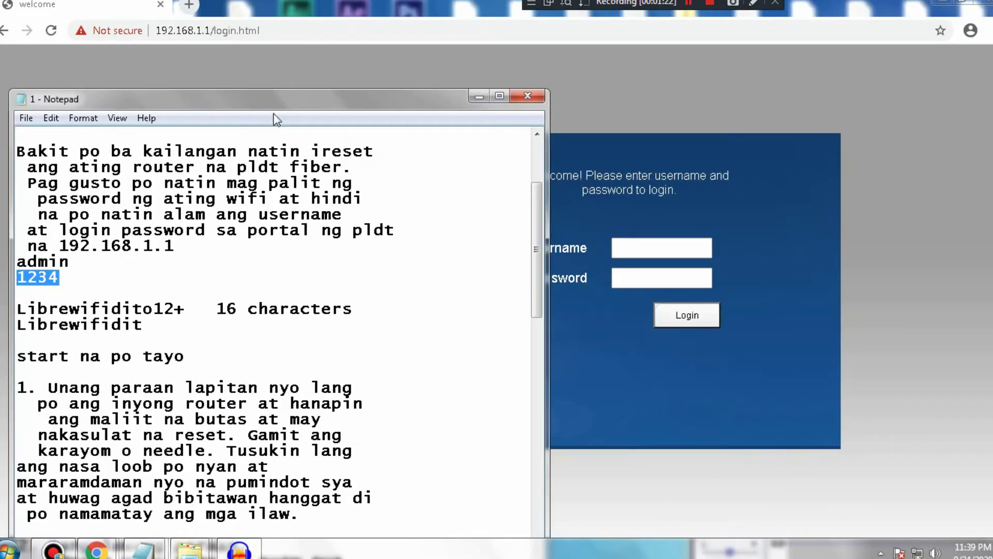
Fill in the router login username as admin from the saved suggestions
left_click(630, 247)
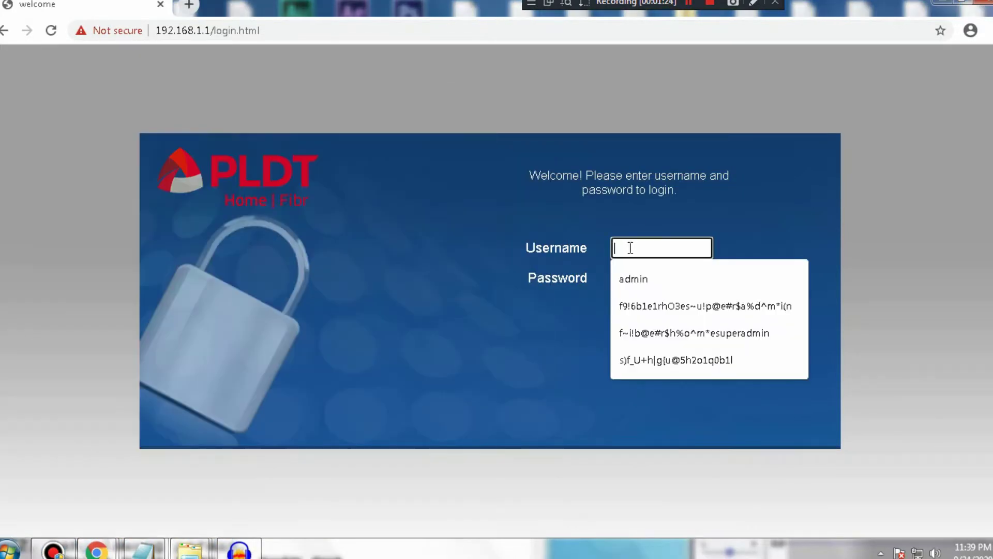
left_click(637, 282)
left_click(621, 279)
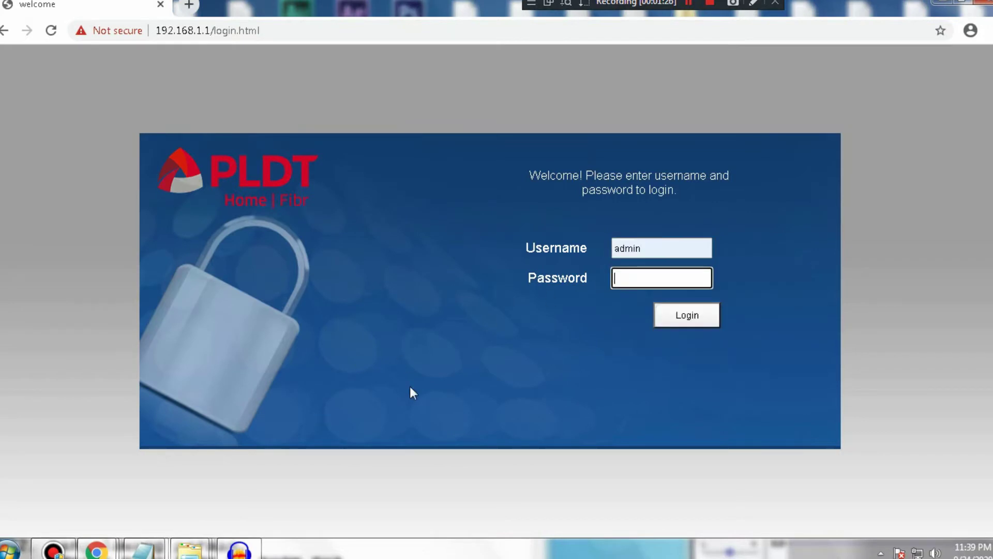
Copy the login password from the note into the Password field, log in and dismiss the initial login notice
left_click(143, 550)
left_click(118, 504)
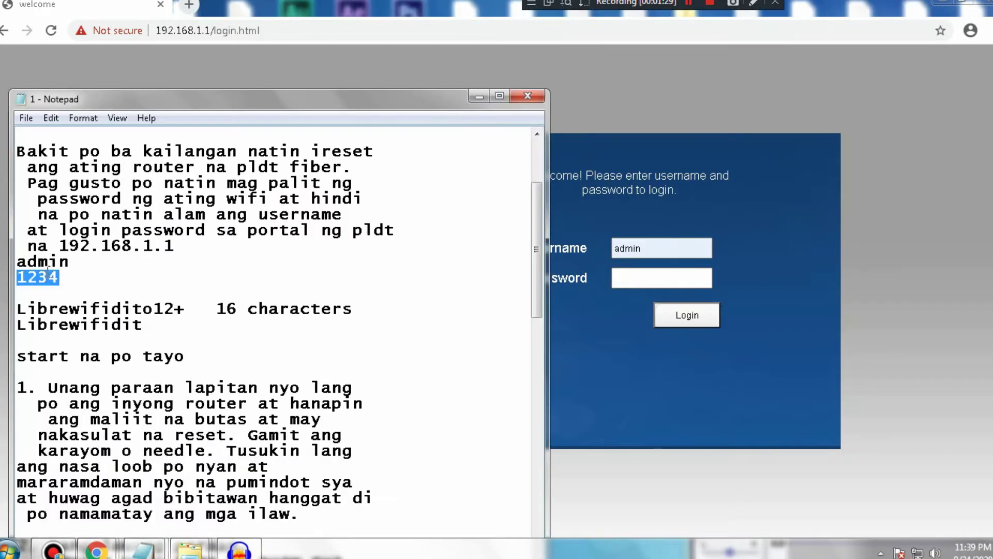
right_click(42, 278)
left_click(76, 324)
left_click(622, 279)
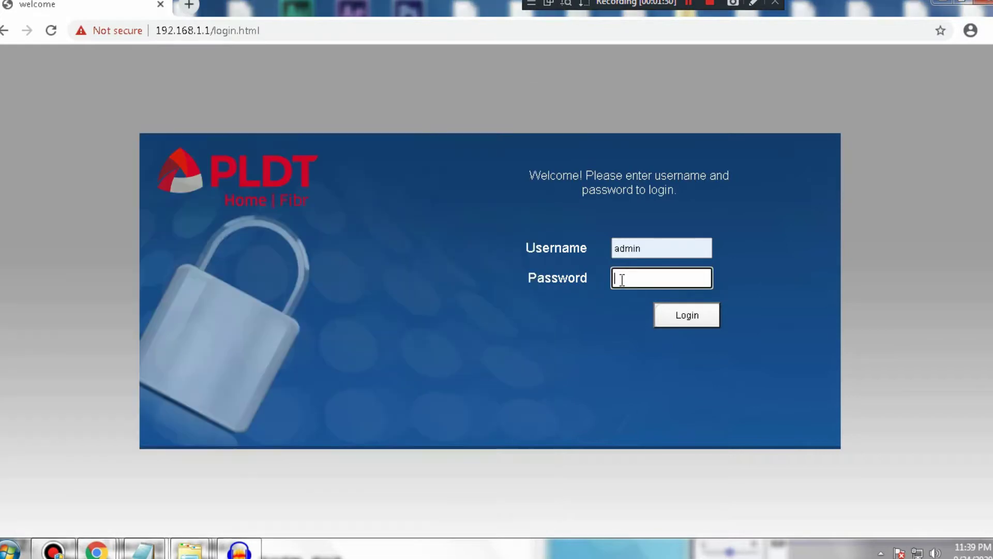
right_click(623, 279)
left_click(661, 362)
left_click(676, 318)
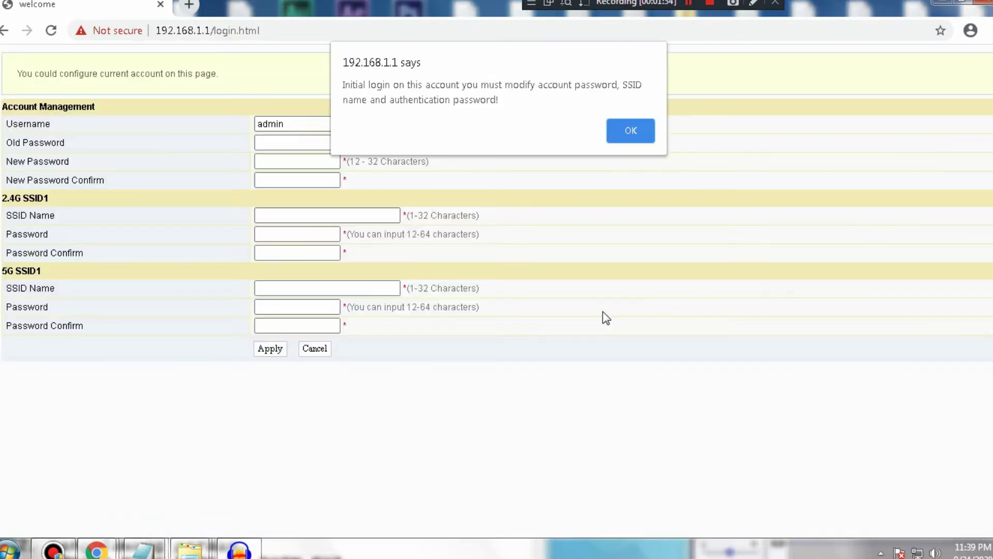
left_click(627, 137)
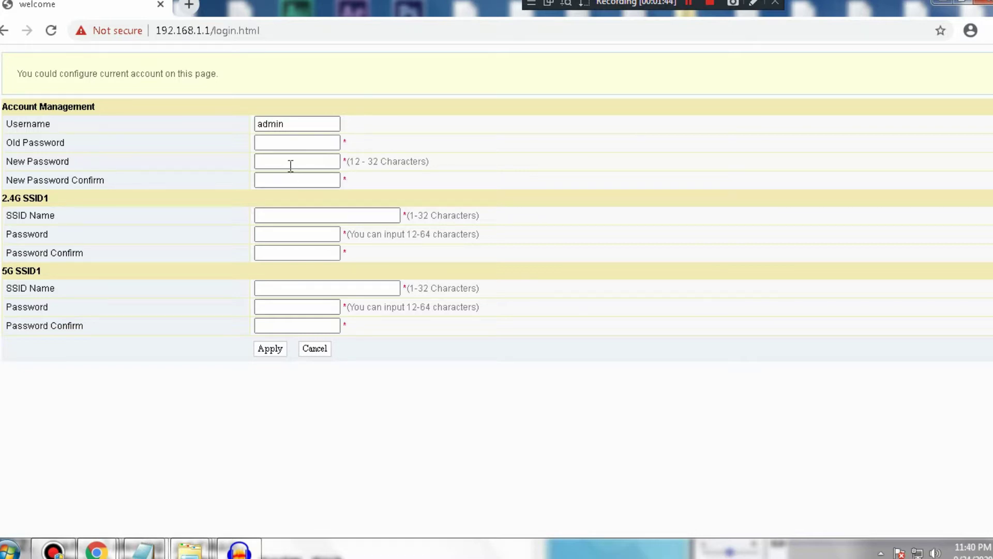
Enter the current login password in the Old Password field under Account Management
left_click(280, 144)
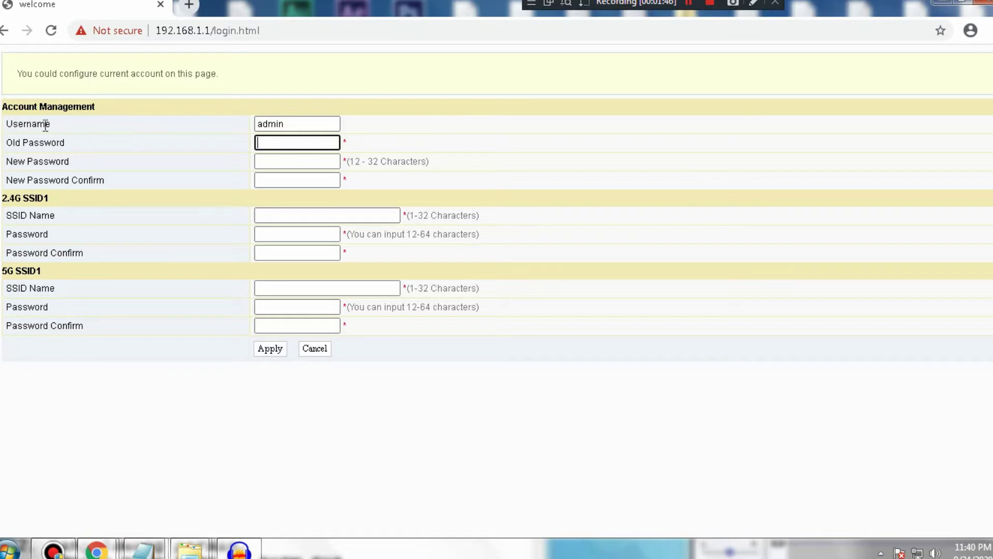
left_click_drag(5, 125, 46, 122)
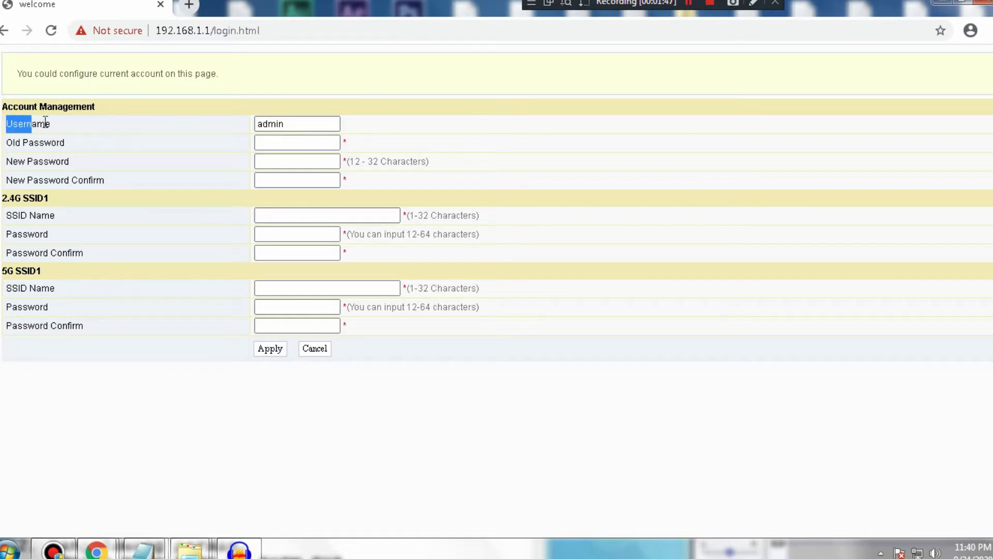
double_click(295, 123)
triple_click(18, 142)
left_click(266, 143)
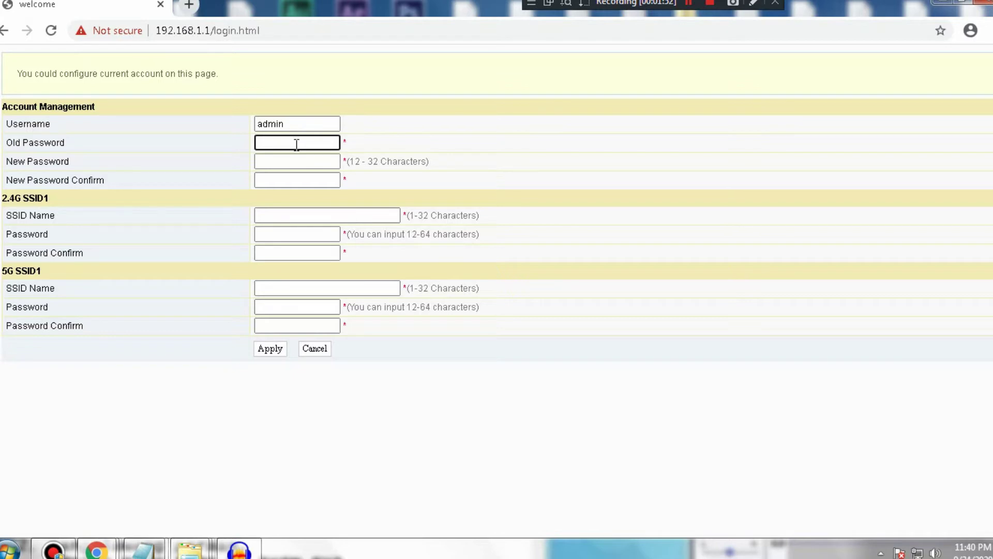
Highlight the New Password and New Password Confirm labels under Account Management
left_click(155, 170)
double_click(69, 161)
mouse_move(69, 161)
left_mouse_down()
mouse_move(4, 163)
mouse_move(73, 163)
left_mouse_up()
left_click(9, 163)
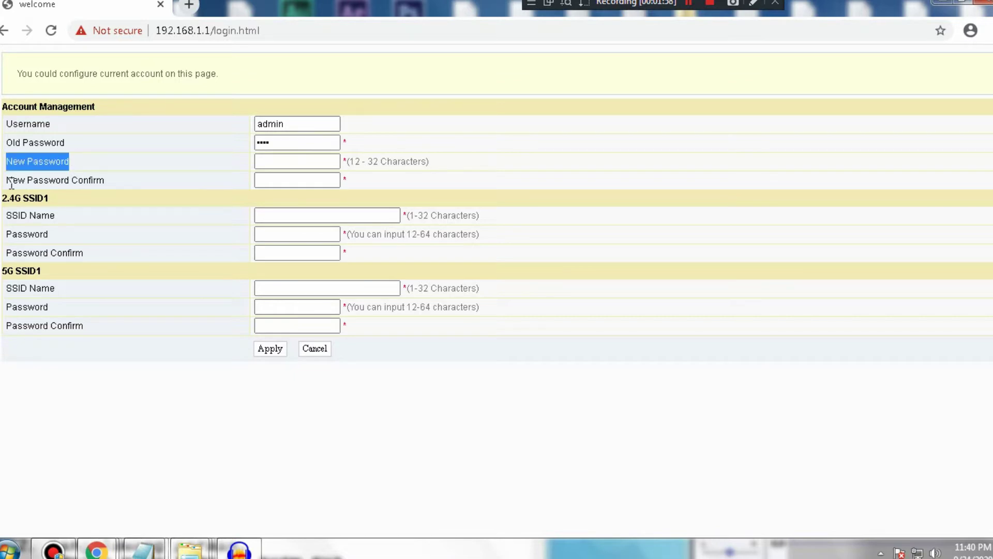
left_click_drag(8, 180, 113, 184)
left_click_drag(8, 164, 76, 164)
left_click(82, 160)
left_click_drag(47, 165, 118, 196)
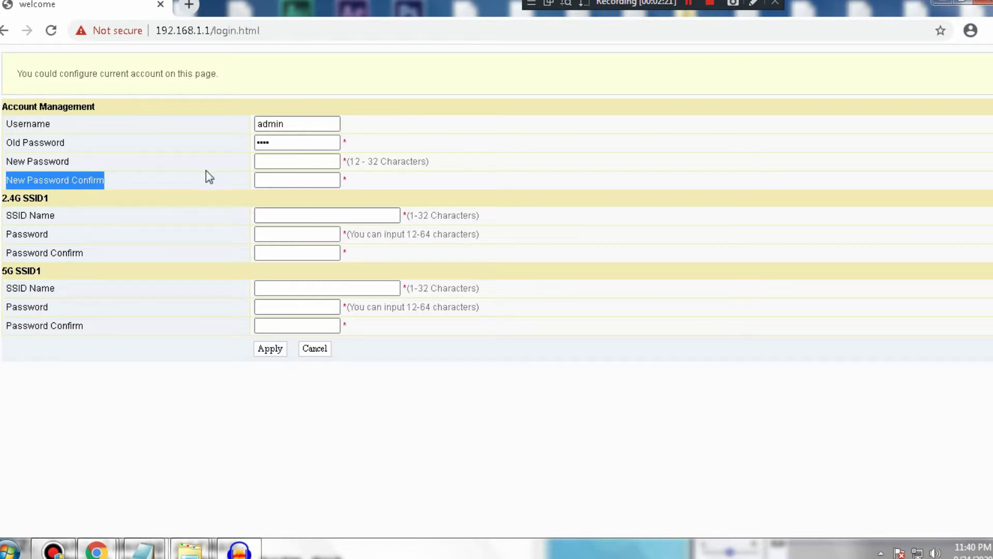
Examine the character length requirement beside the New Password field, highlighting its minimum
left_click(302, 162)
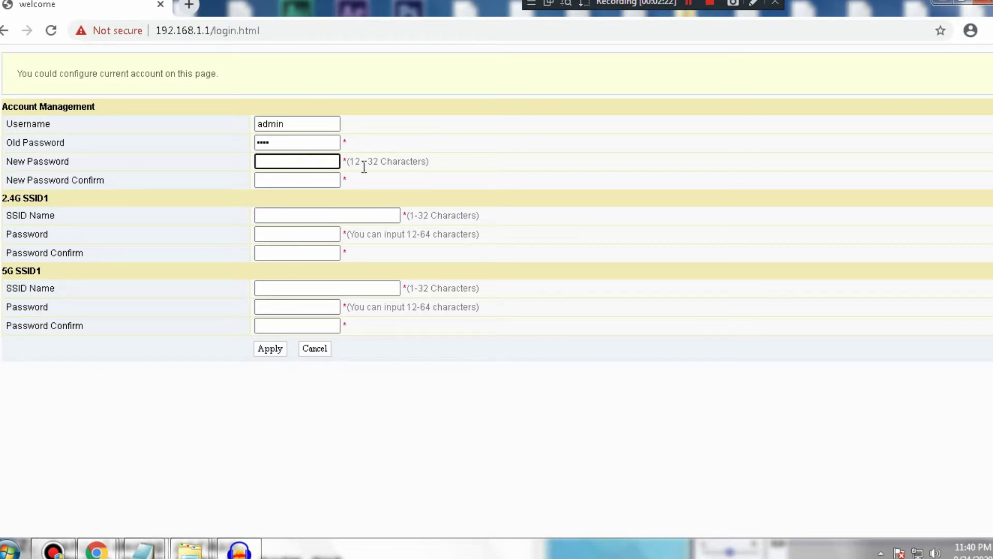
left_click_drag(350, 162, 427, 162)
left_click_drag(362, 163, 349, 162)
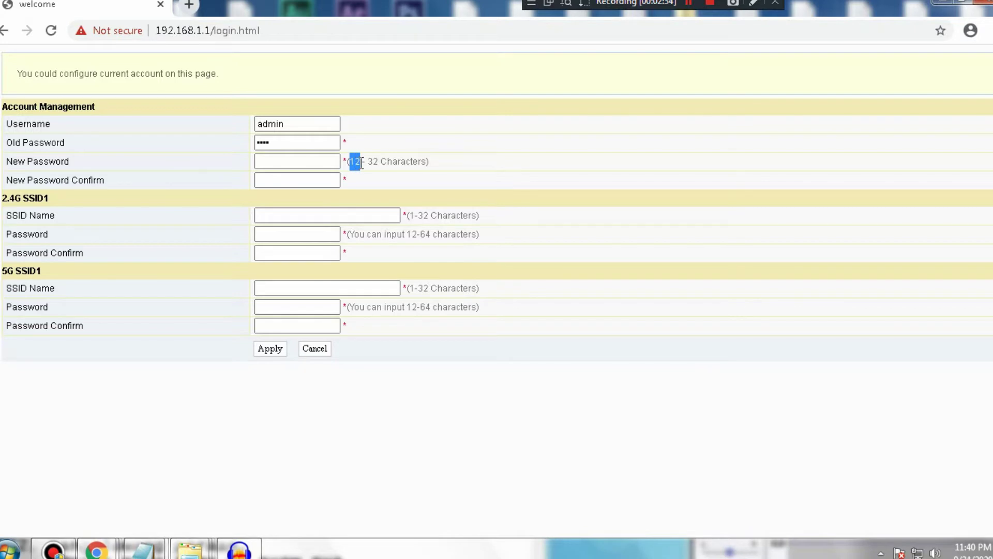
Reopen the New Text Document (54) note, highlight the rule about four character types, and minimize the note
mouse_move(144, 549)
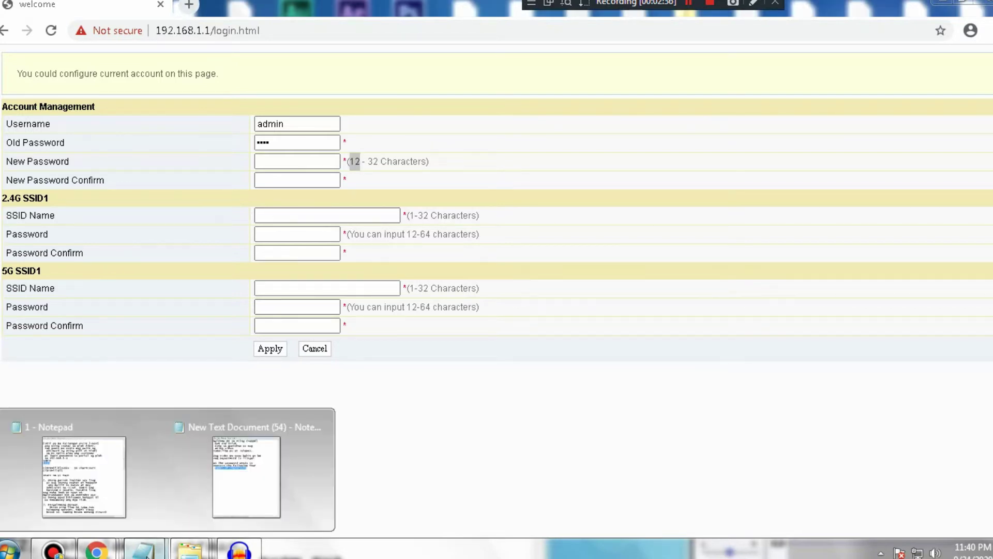
mouse_move(244, 509)
left_click(233, 473)
left_click(259, 217)
left_click_drag(112, 184, 323, 224)
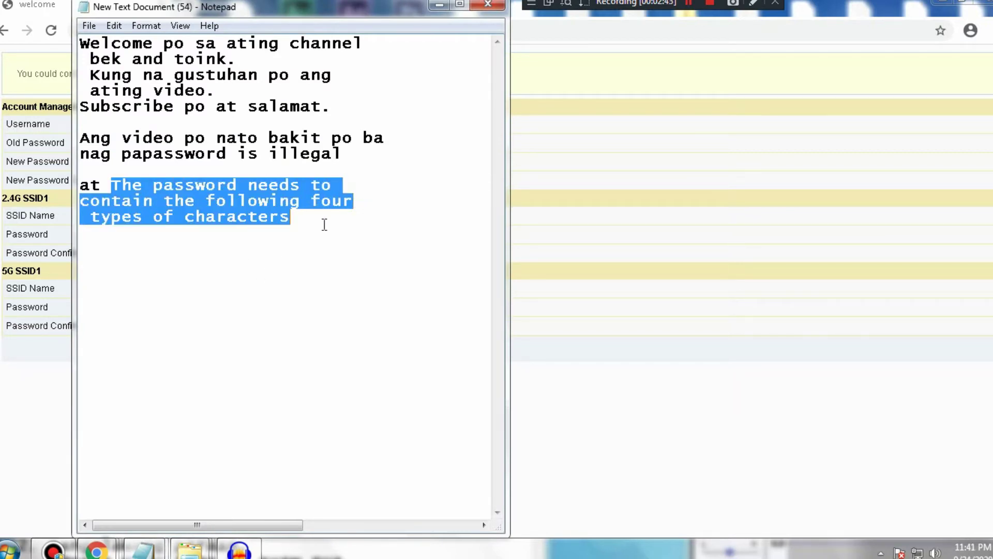
left_click(439, 4)
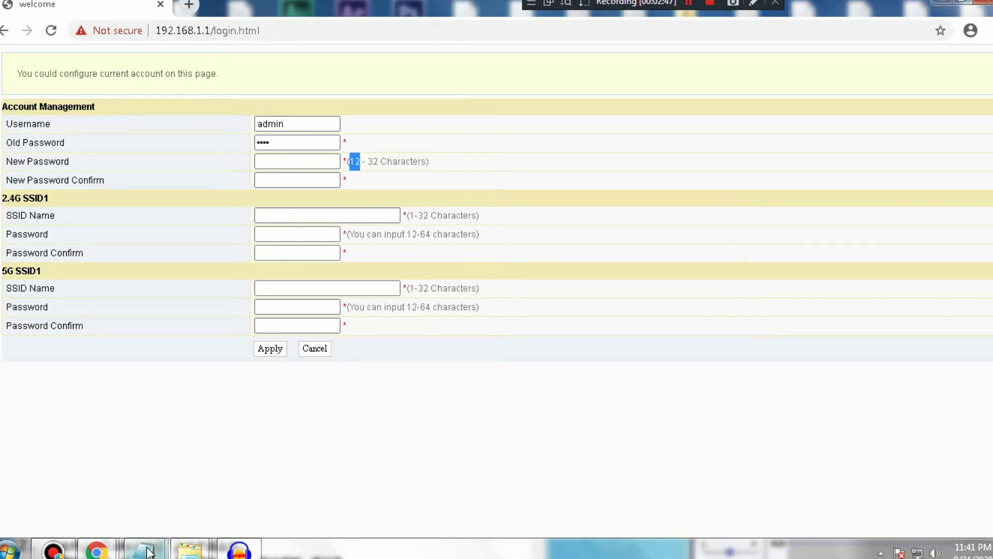
Open the 1 note and place it beside the router form, showing the sample passwords
mouse_move(148, 551)
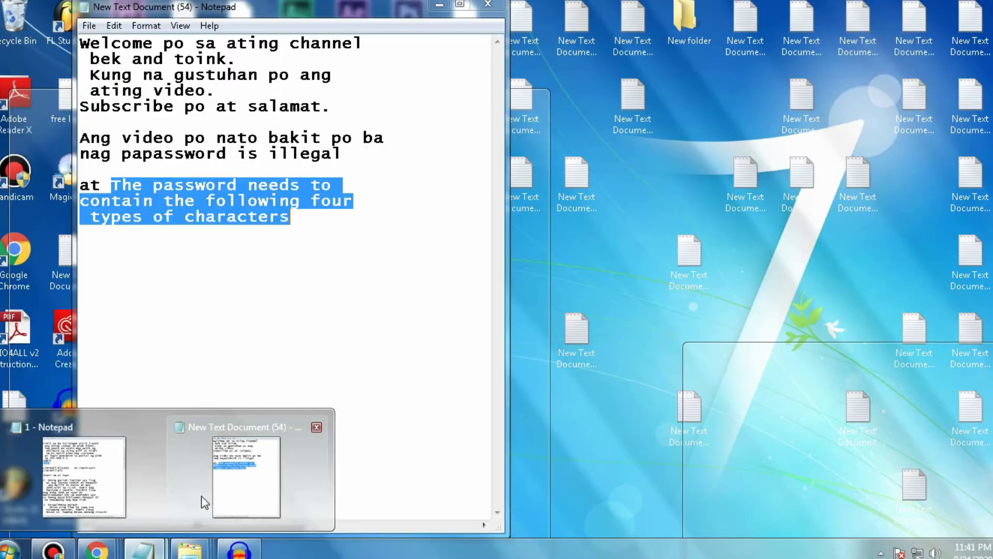
left_click(120, 494)
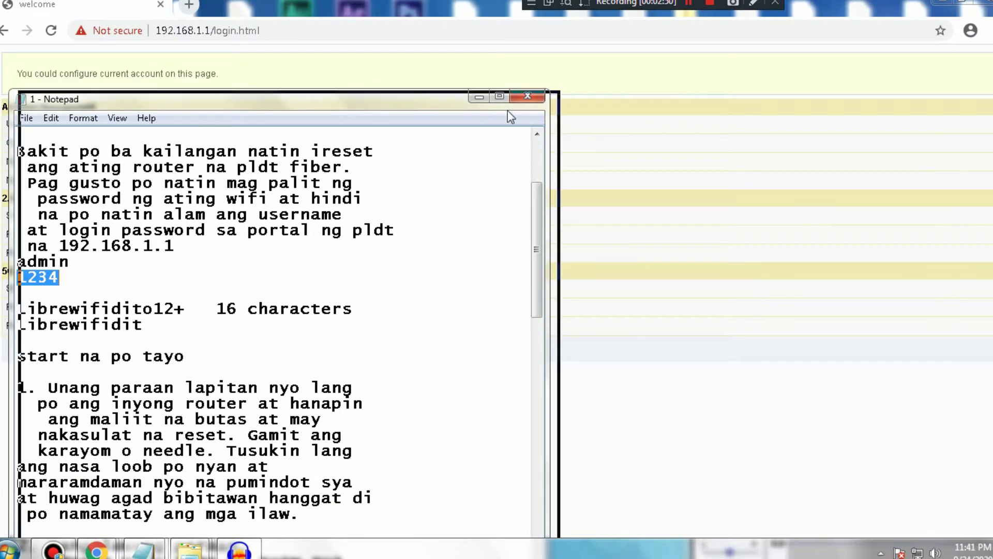
left_click_drag(507, 111, 924, 107)
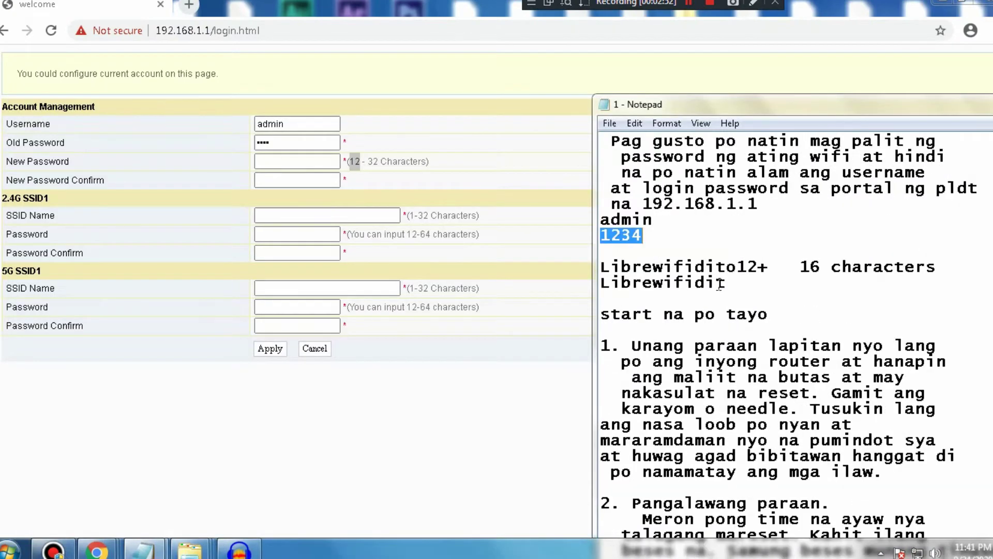
scroll(726, 288, "down", 1)
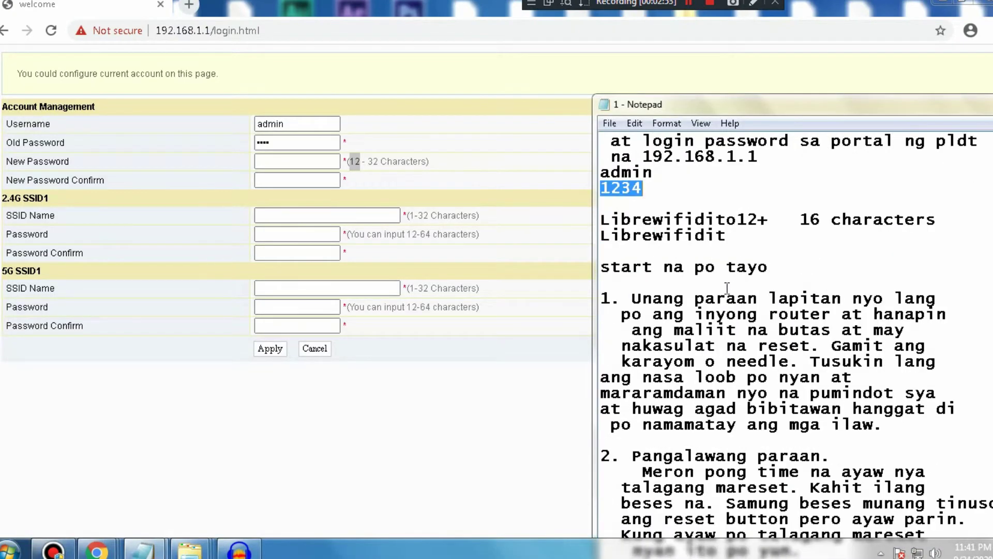
Examine the two sample passwords in the 1 note, checking the length of the shorter one and highlighting it
left_click(600, 223)
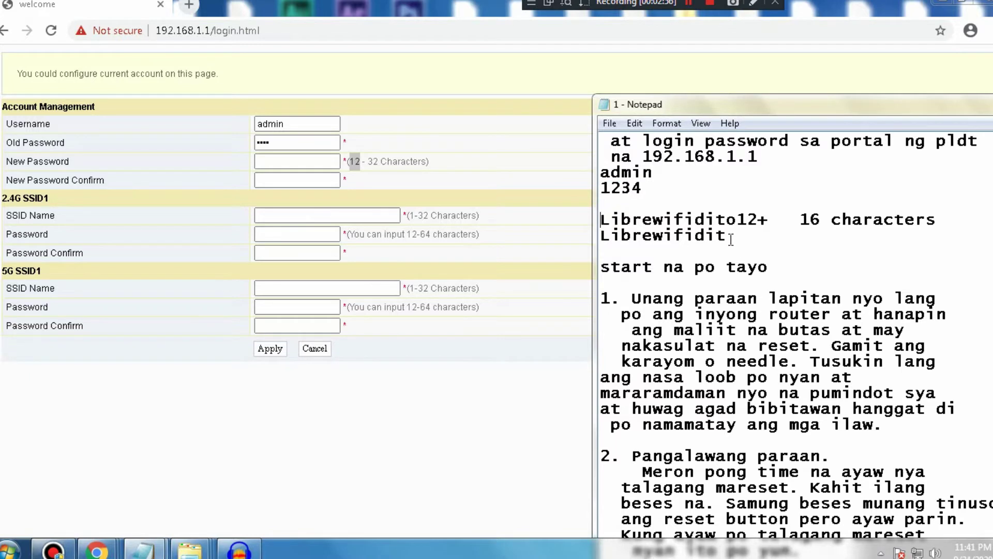
mouse_move(729, 237)
left_mouse_down()
mouse_move(603, 238)
mouse_move(721, 240)
mouse_move(727, 220)
left_mouse_up()
left_click(615, 238)
left_click(721, 237)
left_click(733, 242)
left_click(603, 237)
left_click_drag(603, 237, 612, 237)
left_click(609, 238)
left_click(740, 236)
left_click_drag(741, 235, 553, 239)
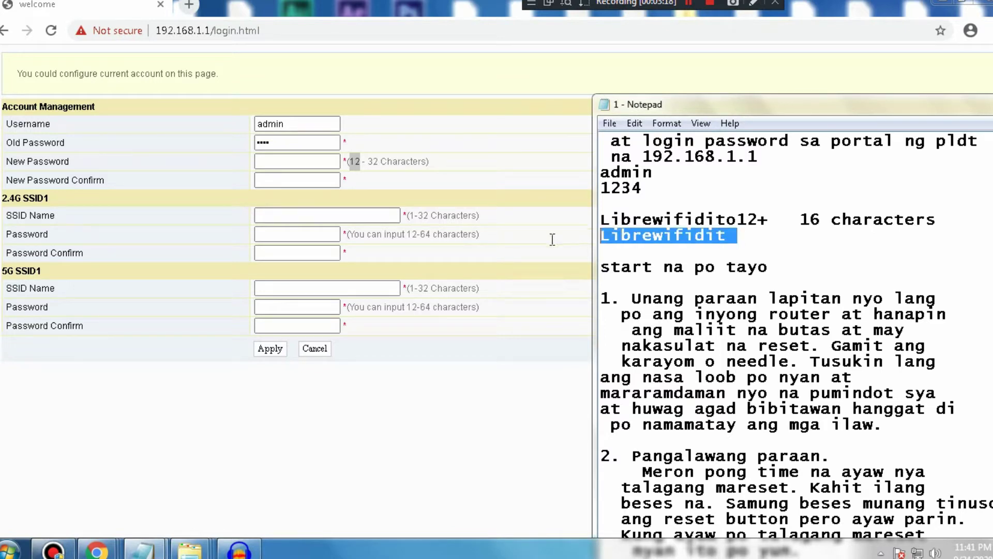
left_click(731, 239)
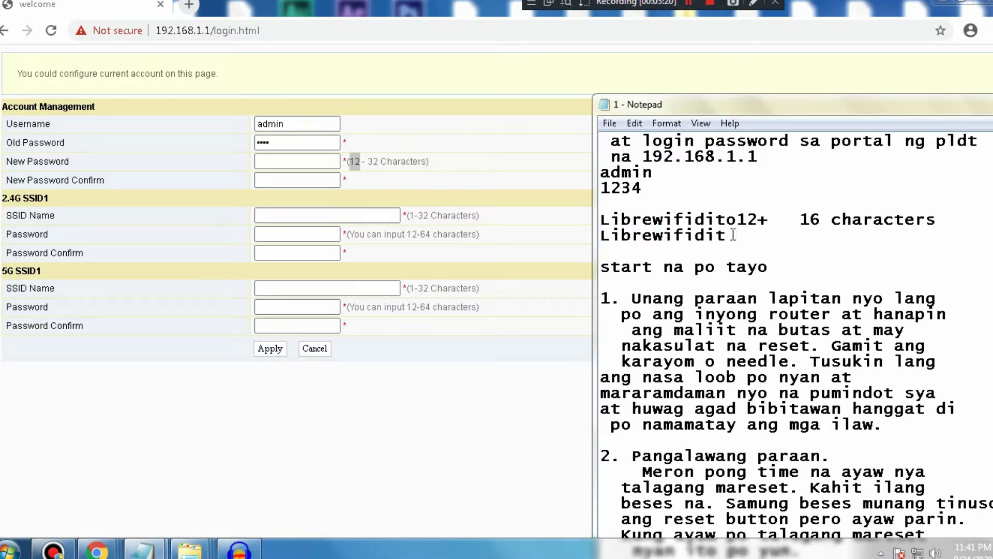
Remove the final letter from the shorter sample password in the note and copy the remaining text
key("BackSpace")
left_click_drag(719, 239, 626, 241)
double_click(600, 241)
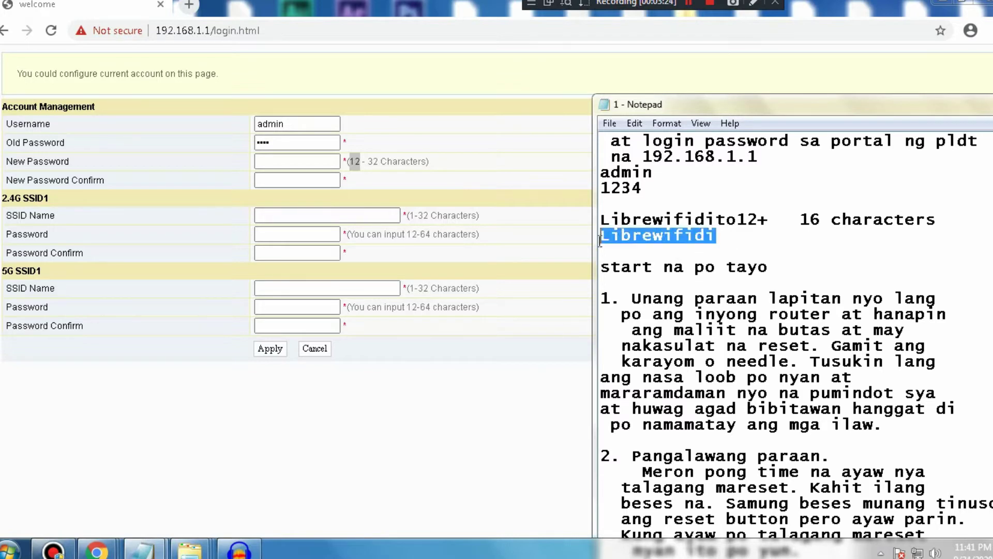
right_click(632, 241)
left_click(670, 286)
Paste the copied account password into New Password and New Password Confirm under Account Management
left_click(291, 161)
right_click(291, 162)
left_click(328, 248)
left_click(288, 180)
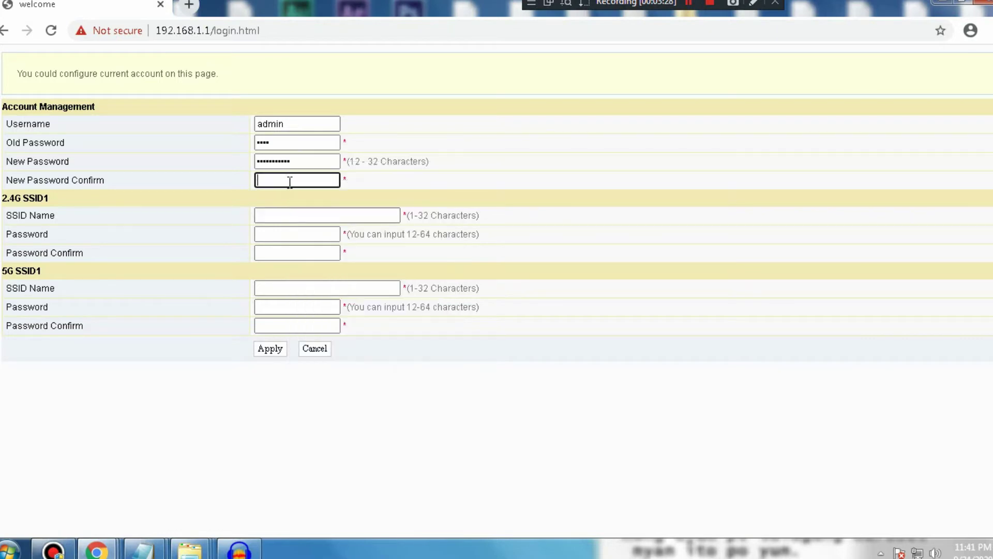
right_click(289, 181)
left_click(326, 271)
Set the 2.4G SSID name to pldt1 and the 5G SSID name to pldt2
left_click(296, 217)
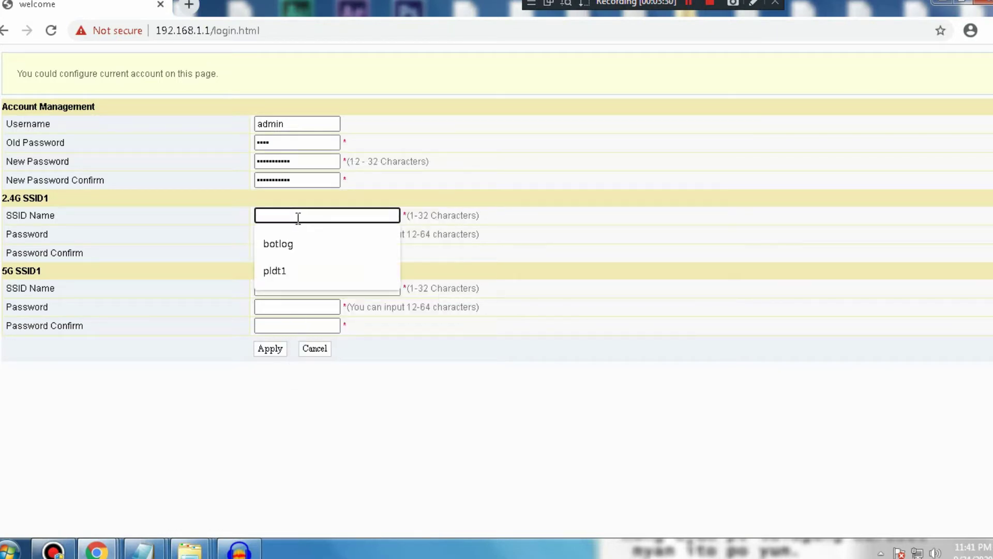
type("pld")
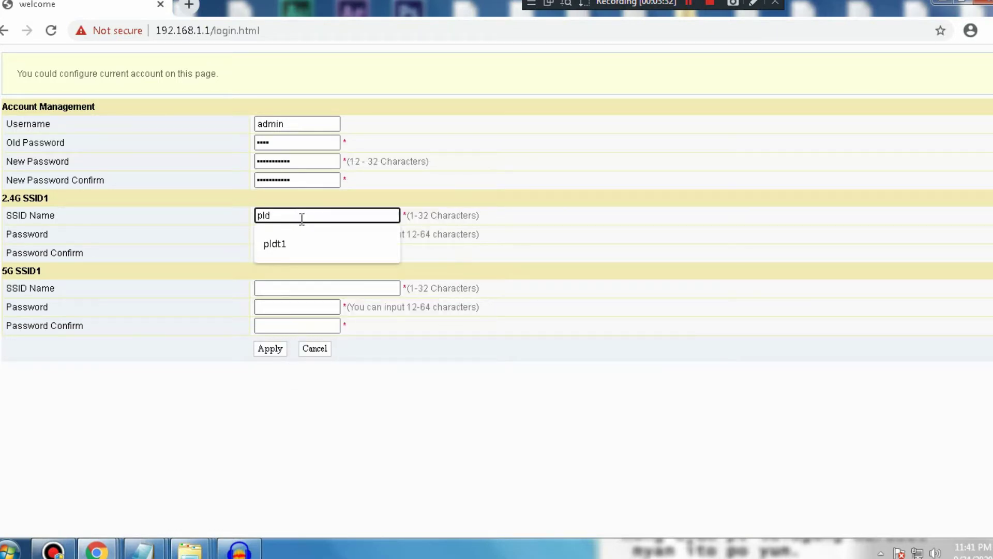
left_click(291, 243)
left_click(287, 285)
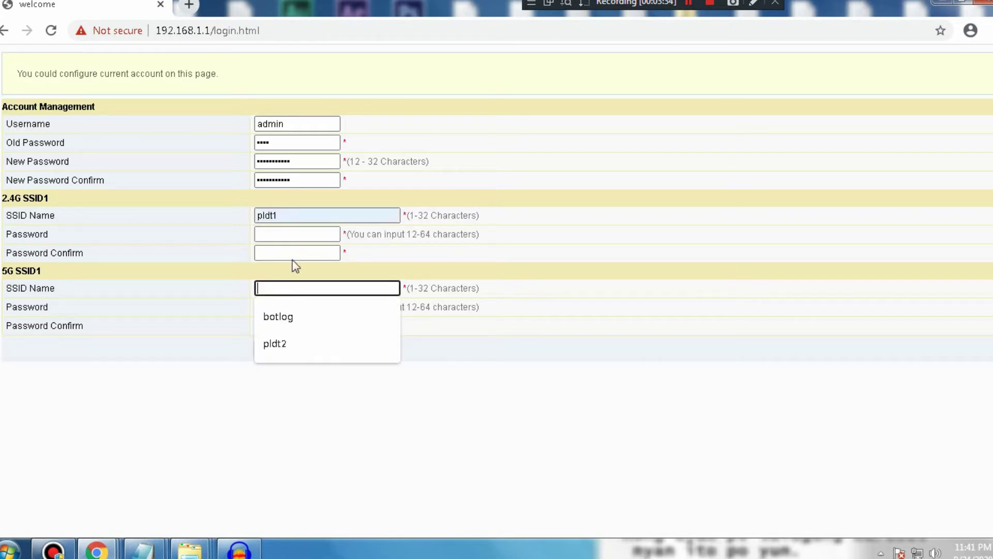
type("pldt2")
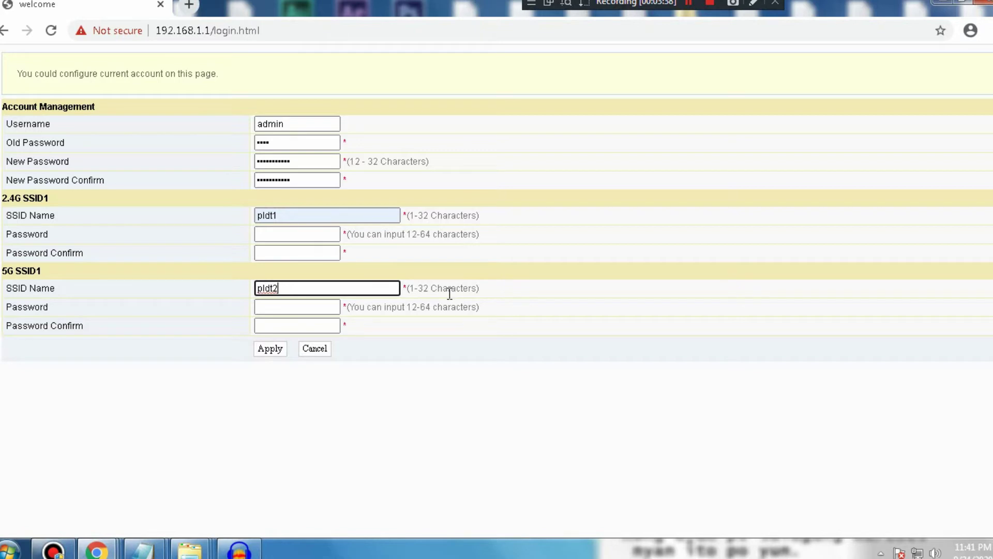
Examine the length hints beside both SSID Name fields and highlight the 2.4G network name
mouse_move(410, 292)
left_mouse_down()
mouse_move(432, 292)
mouse_move(415, 293)
left_mouse_up()
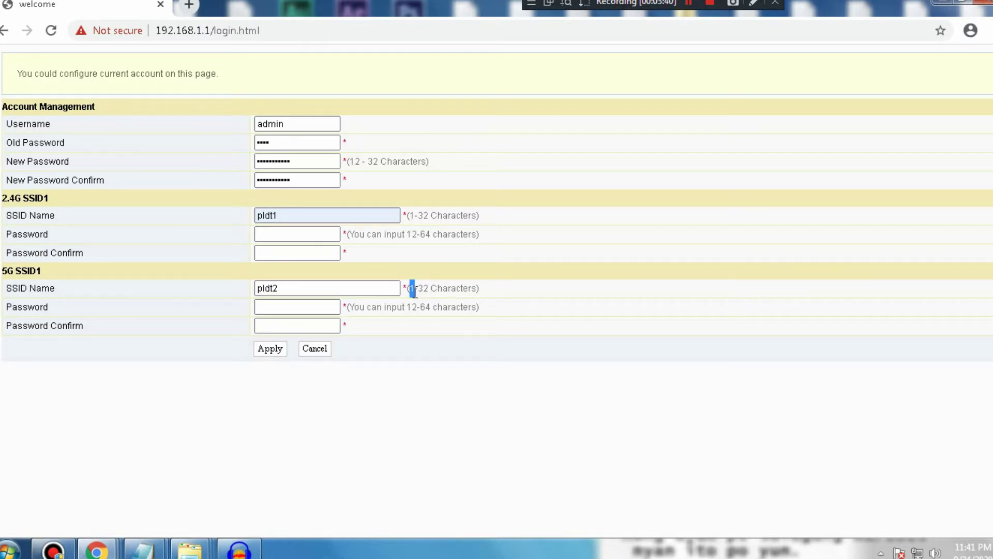
left_click_drag(417, 289, 470, 288)
left_click(470, 288)
left_click_drag(409, 213, 471, 215)
left_click_drag(285, 213, 238, 217)
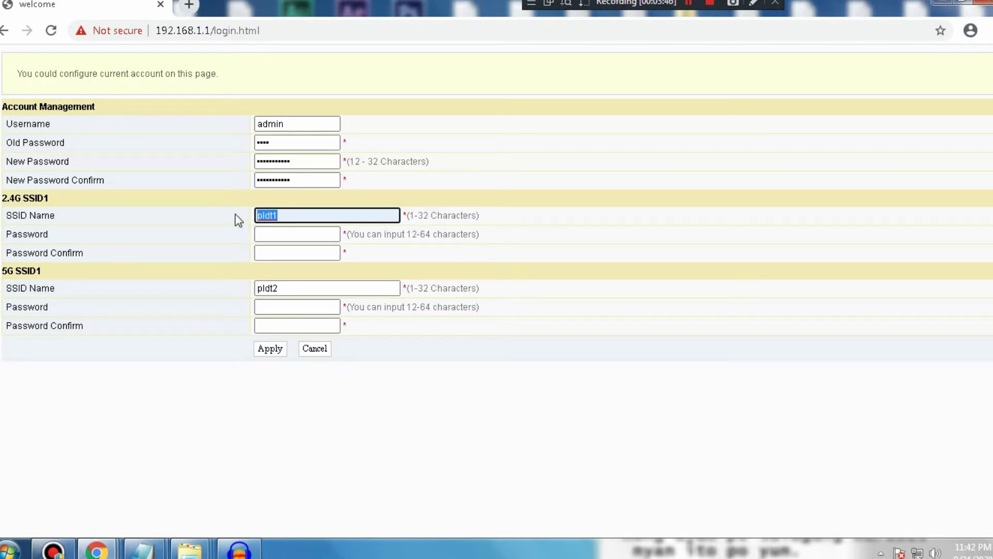
left_click(317, 215)
left_click(293, 287)
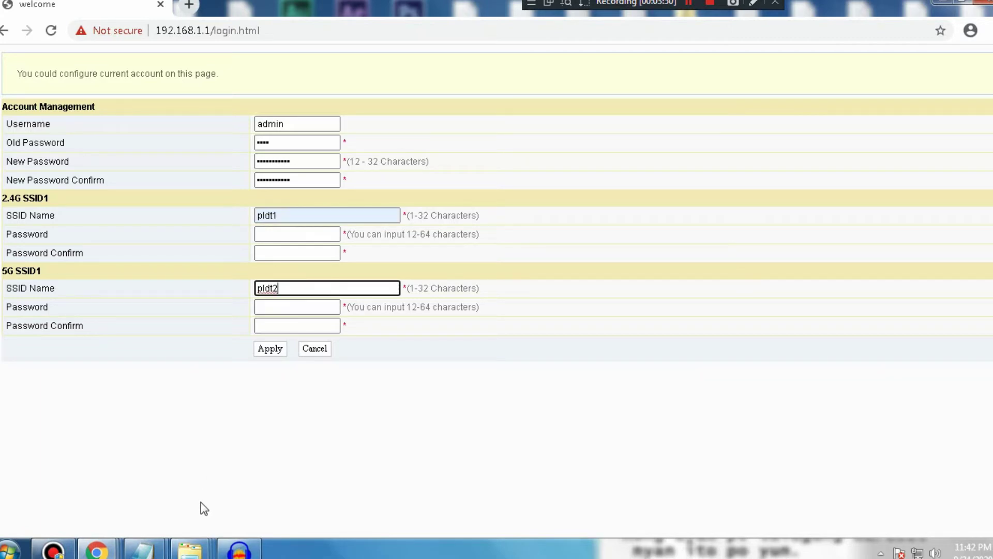
Copy the 16-character sample password from the 1 note and minimize the New Text Document (54) note
mouse_move(141, 549)
left_click(233, 501)
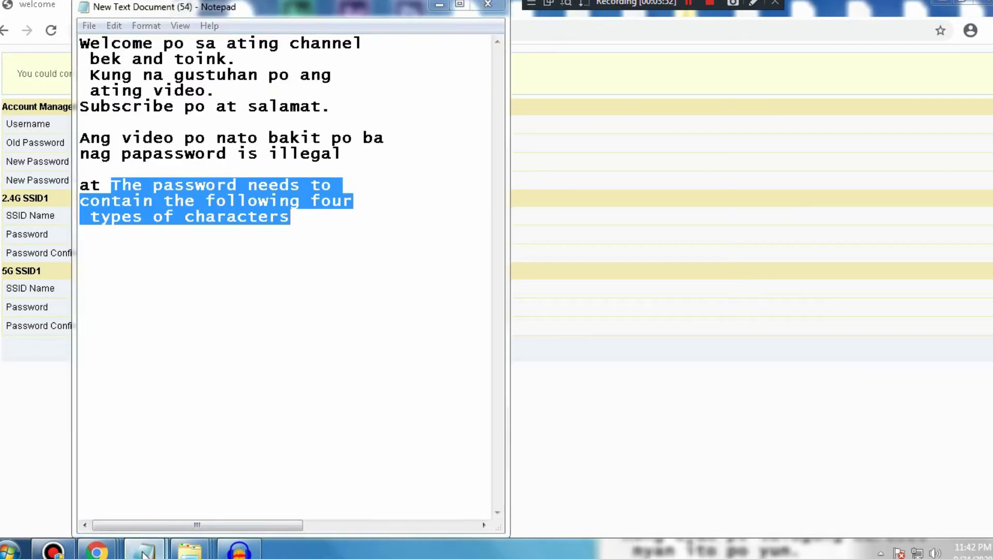
left_click(83, 478)
left_click_drag(778, 220, 600, 220)
right_click(645, 220)
left_click(673, 259)
left_click(439, 4)
Paste the copied Wi-Fi password into Password and Password Confirm under 5G SSID1
left_click(289, 305)
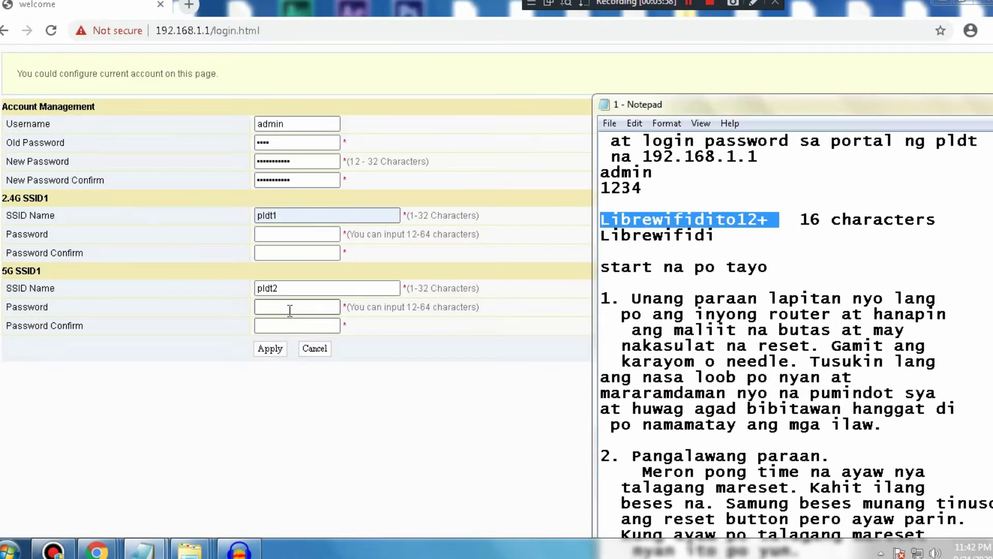
right_click(292, 312)
left_click(322, 397)
left_click(305, 327)
right_click(306, 326)
left_click(341, 414)
Paste the copied Wi-Fi password into Password and Password Confirm under 2.4G SSID1
left_click(273, 233)
right_click(273, 234)
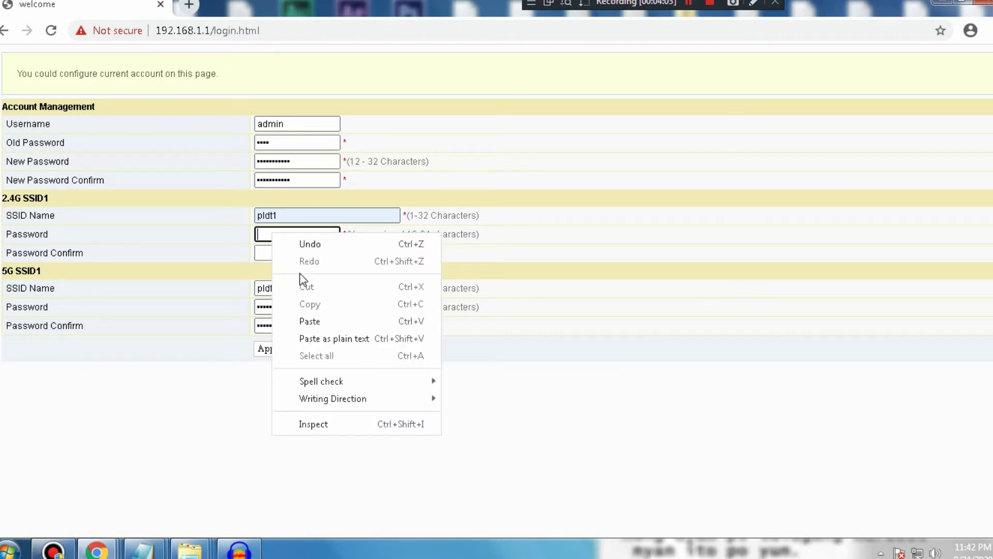
left_click(312, 321)
left_click(304, 254)
right_click(304, 252)
left_click(349, 340)
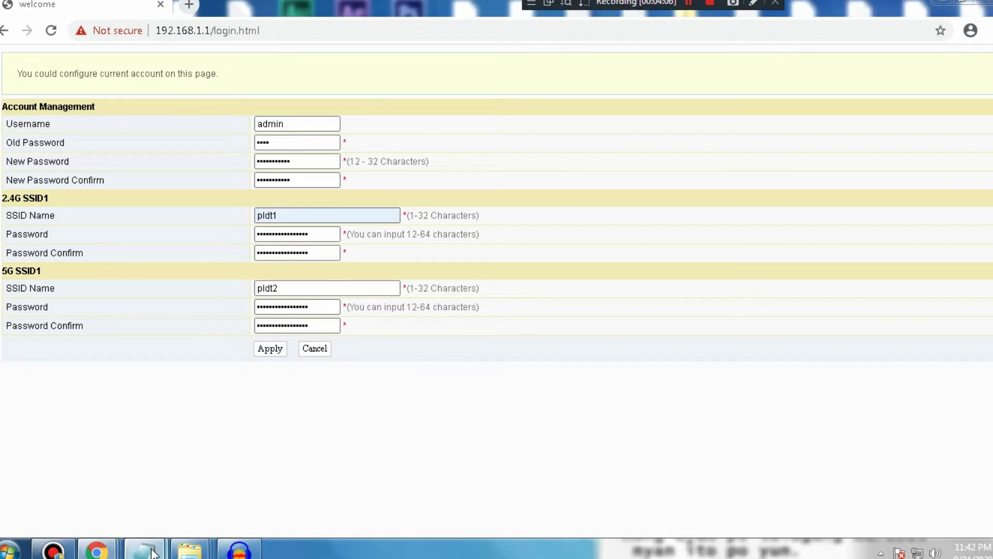
Reopen the 1 note, highlight the shorter sample password, and compare it with the minimum length beside New Password
mouse_move(143, 549)
left_click(204, 483)
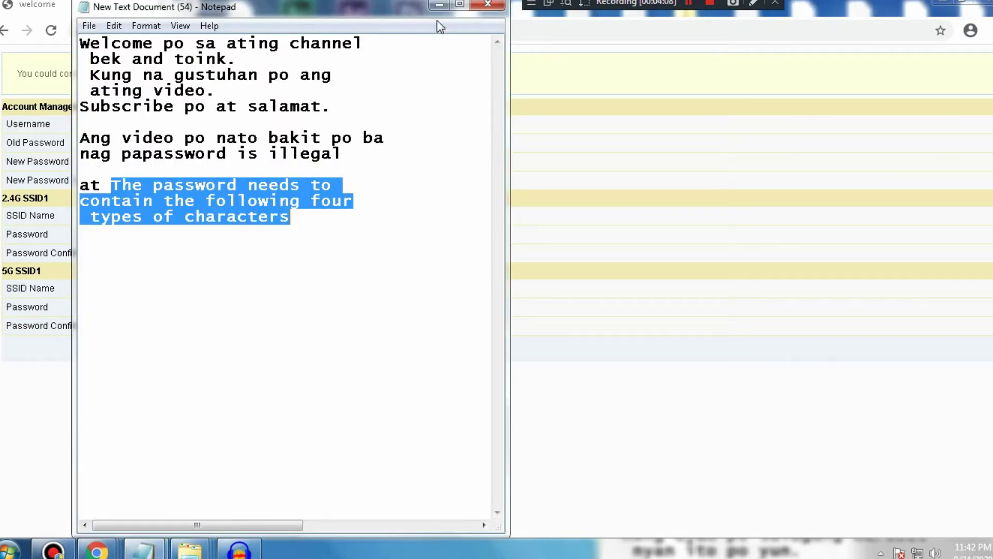
left_click(439, 5)
mouse_move(144, 549)
left_click(96, 493)
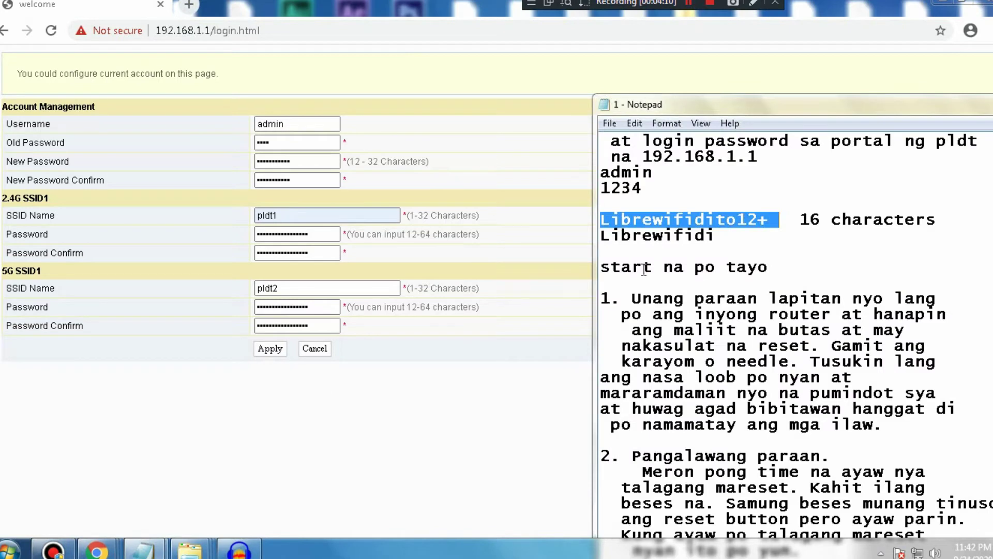
left_click_drag(725, 237, 587, 234)
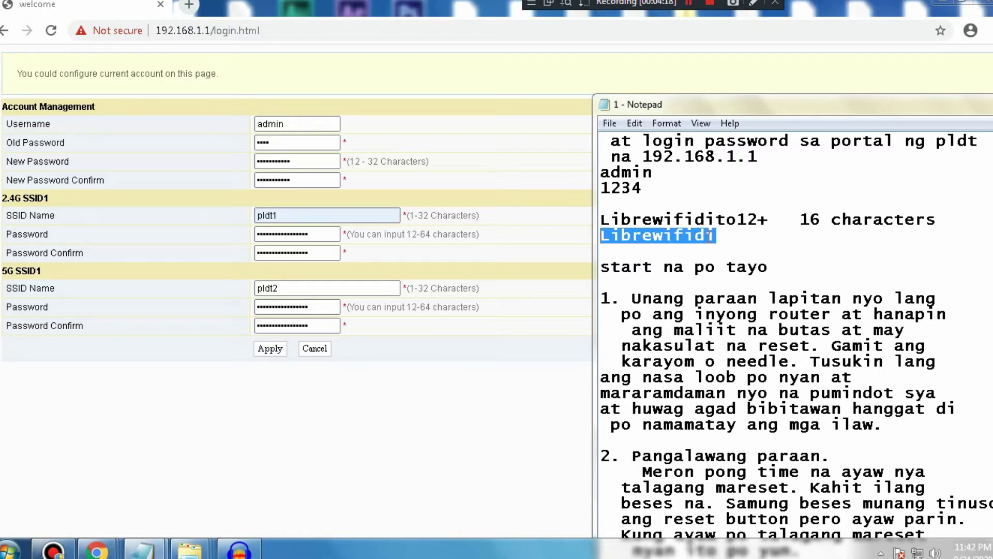
left_click(720, 237)
left_click_drag(720, 237, 586, 236)
left_click_drag(733, 235, 595, 237)
left_click_drag(361, 162, 353, 165)
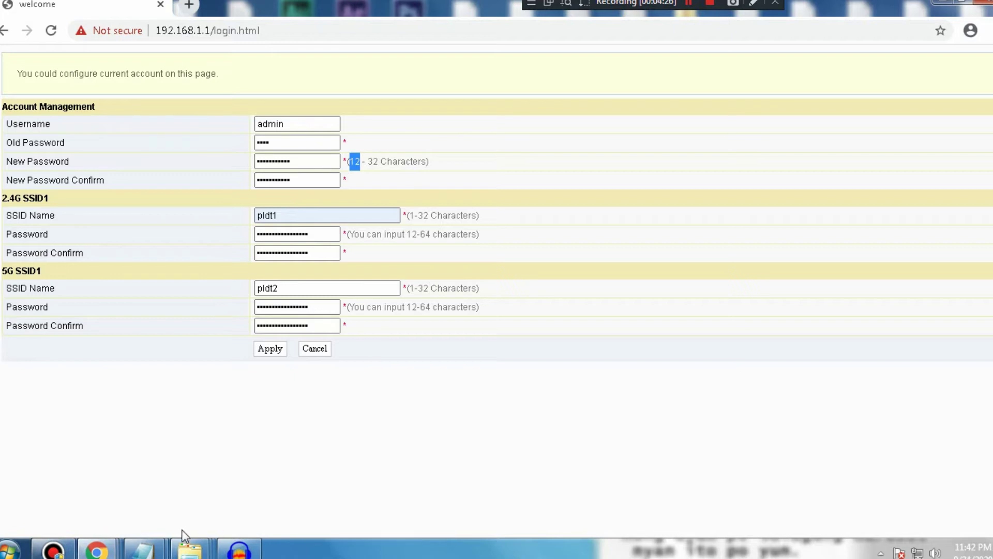
Try to apply the account and Wi-Fi settings, highlight the alert's text, and dismiss the alert
left_click(274, 349)
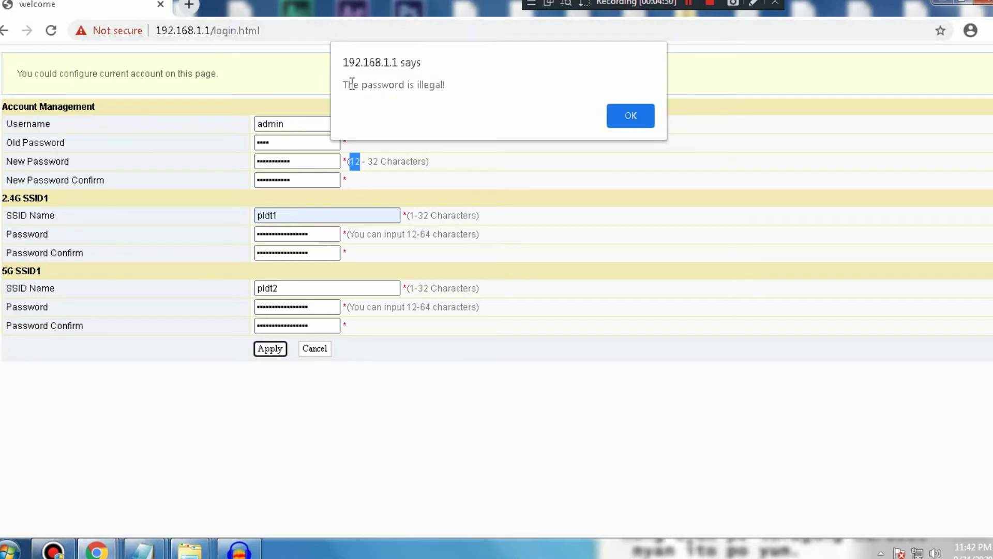
left_click_drag(344, 83, 465, 83)
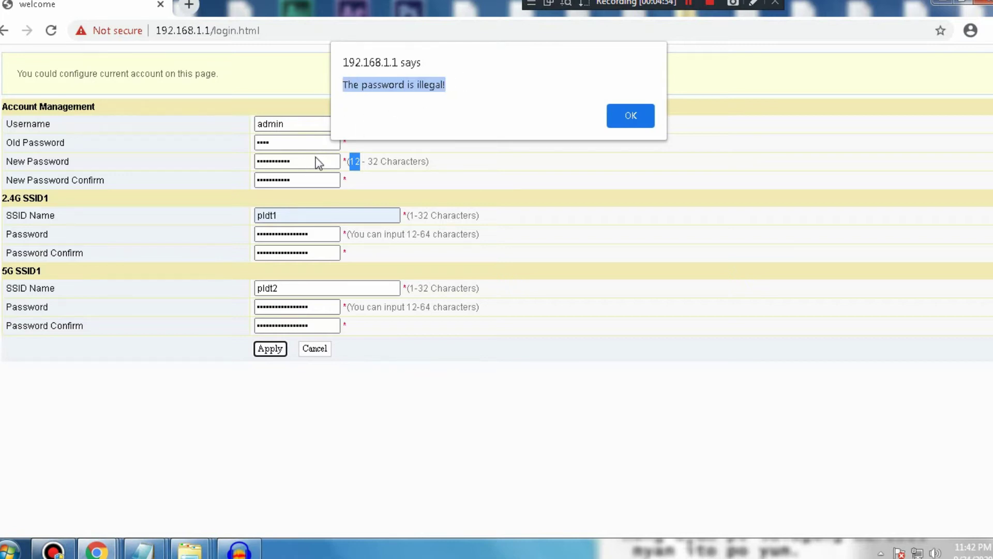
left_click(614, 124)
Recheck the shorter sample password in the 1 note, and highlight the minimum character count beside New Password
mouse_move(158, 535)
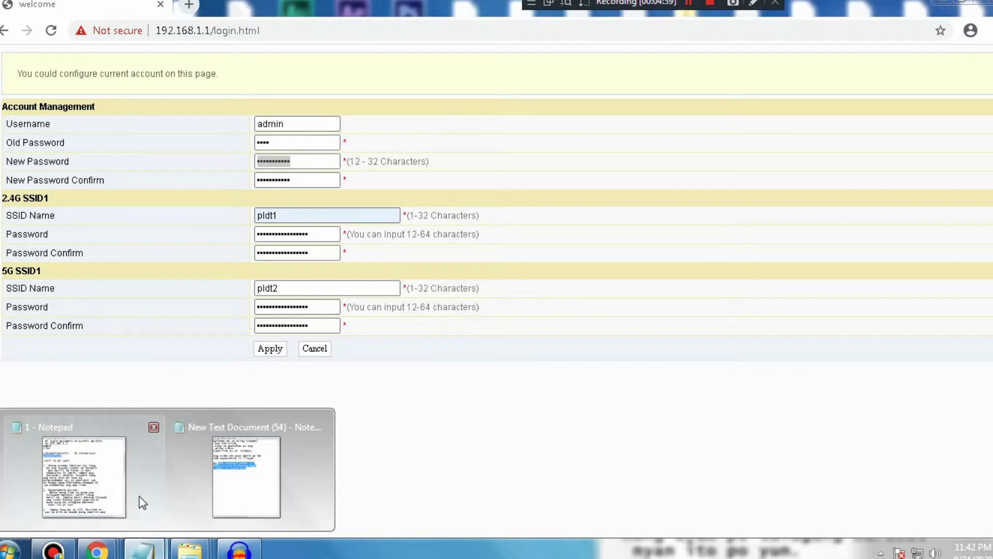
left_click(107, 486)
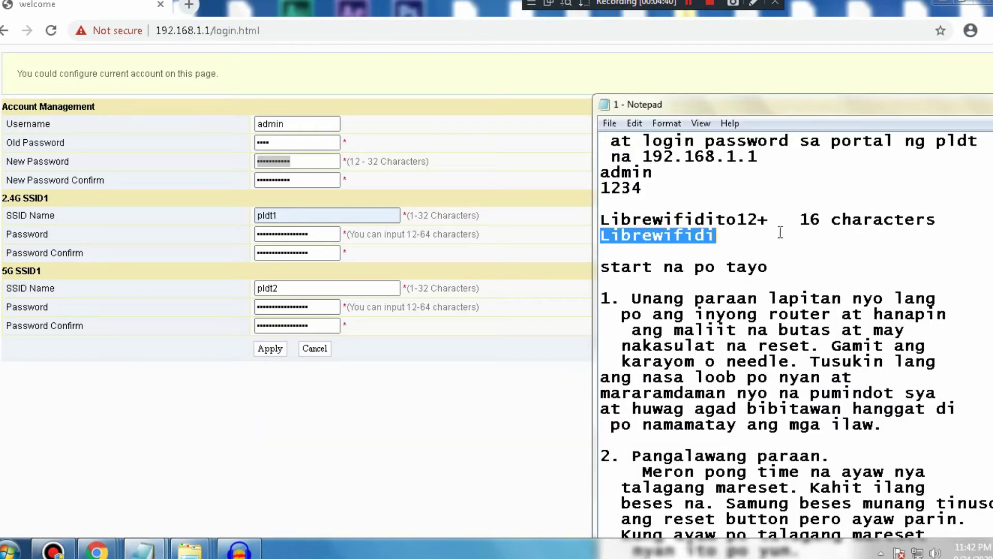
left_click(355, 161)
double_click(355, 161)
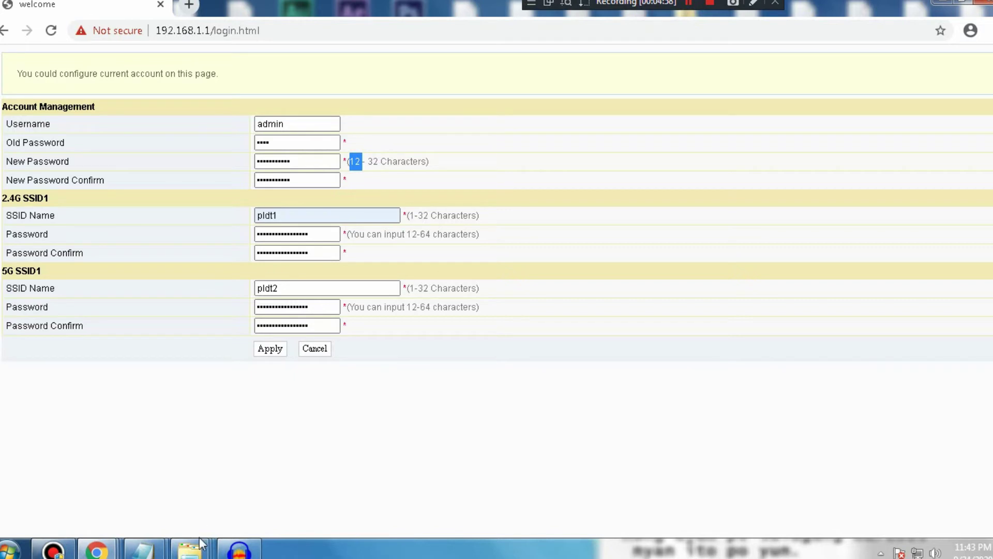
Bring the 1 note back beside the router form and minimize the New Text Document (54) note
mouse_move(148, 547)
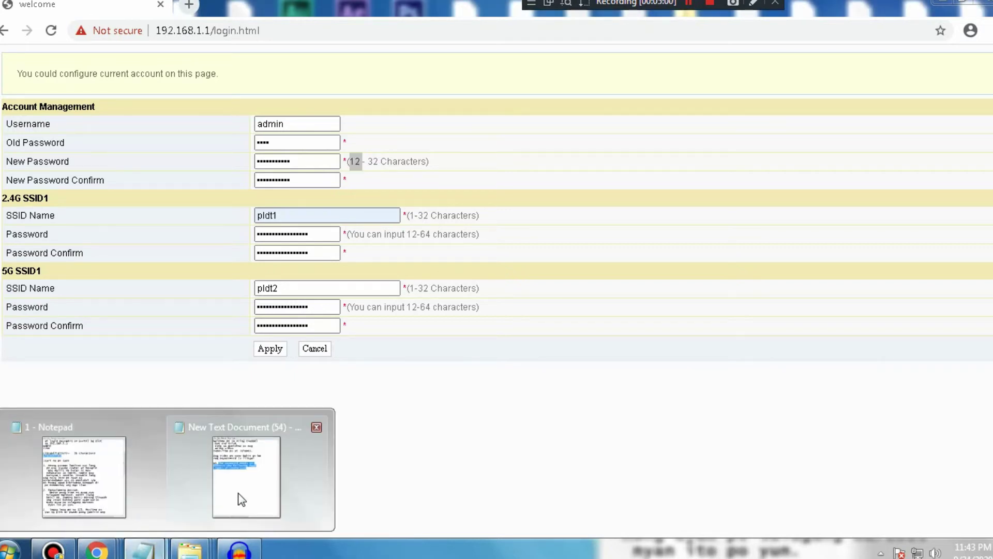
left_click(241, 499)
left_click(83, 476)
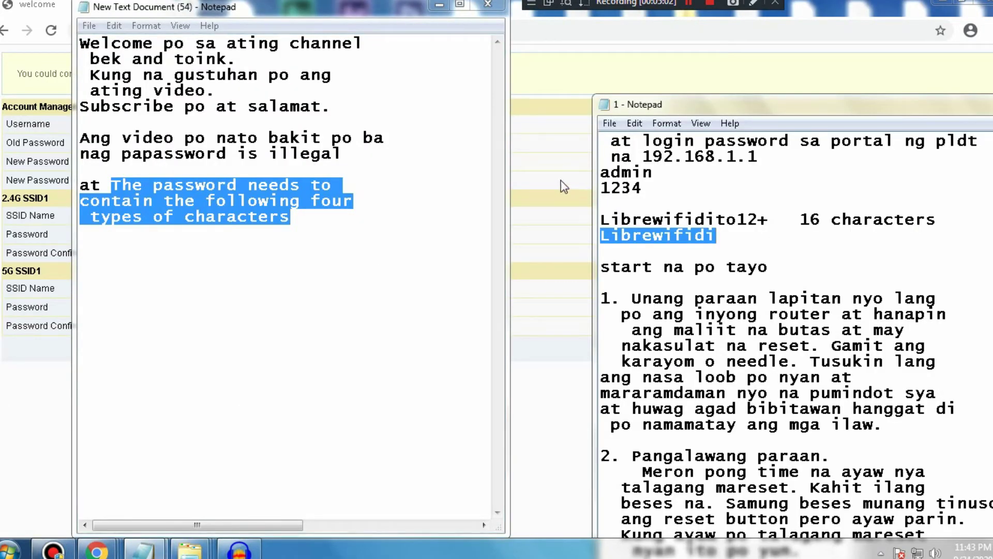
left_click(439, 4)
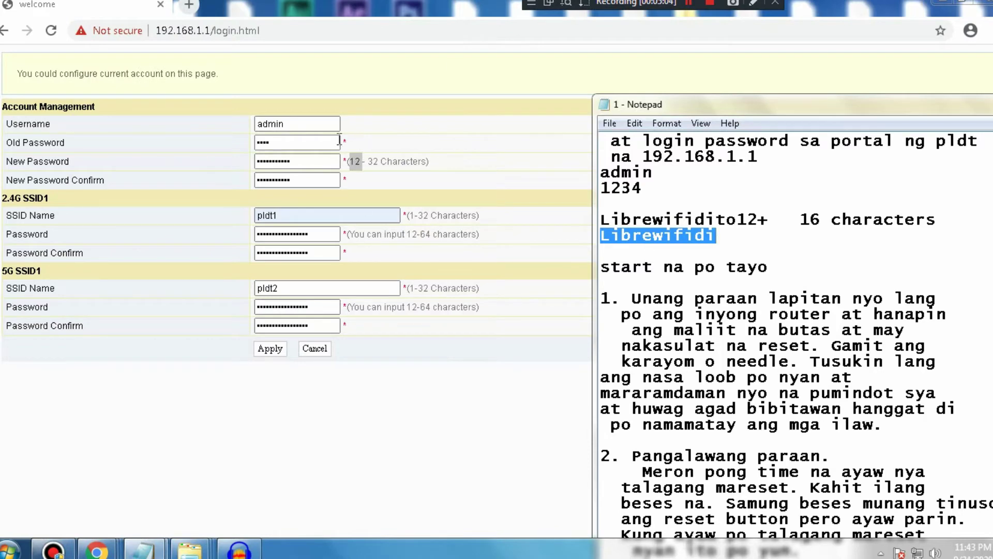
Restore the New Text Document (54) note, highlight the phrase "following four types of characters", and minimize the note
mouse_move(168, 552)
left_click(247, 501)
left_click_drag(113, 182, 361, 222)
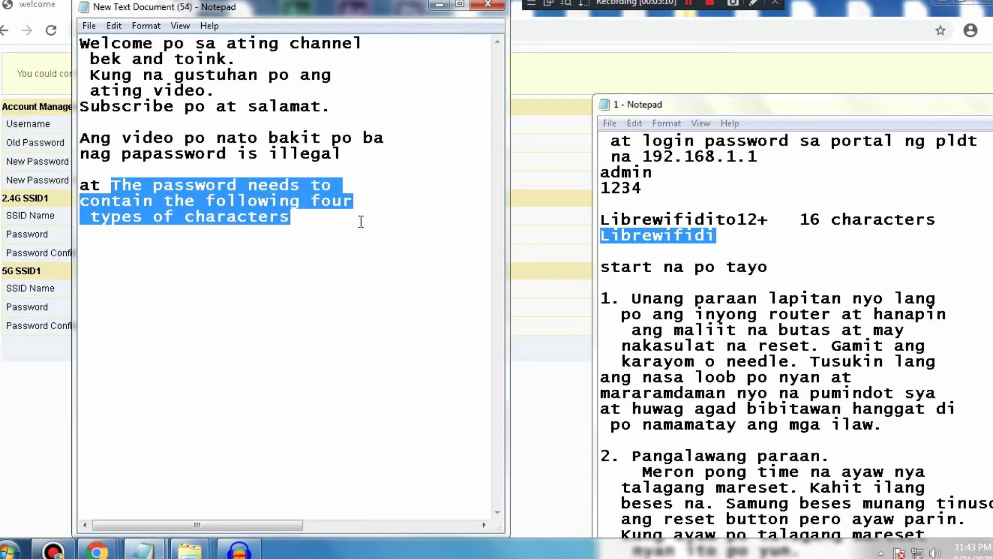
left_click_drag(206, 201, 360, 227)
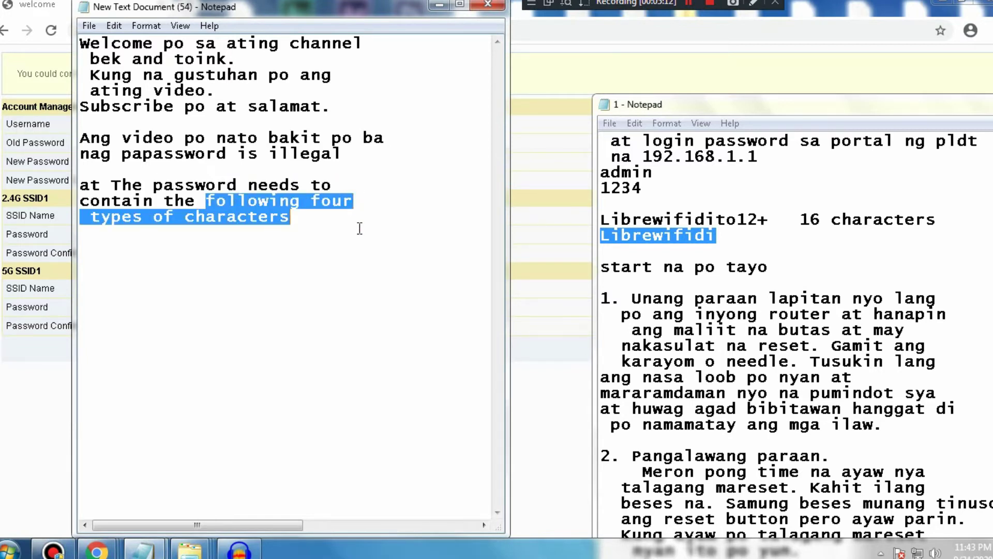
left_click(442, 7)
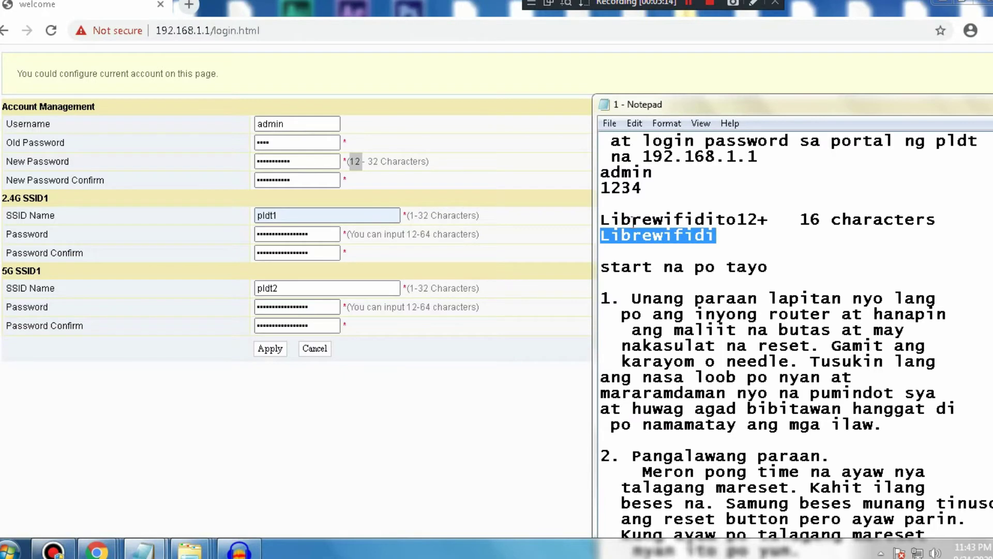
Add one letter to the shorter sample password in the 1 note, and copy the extended password
left_click(727, 249)
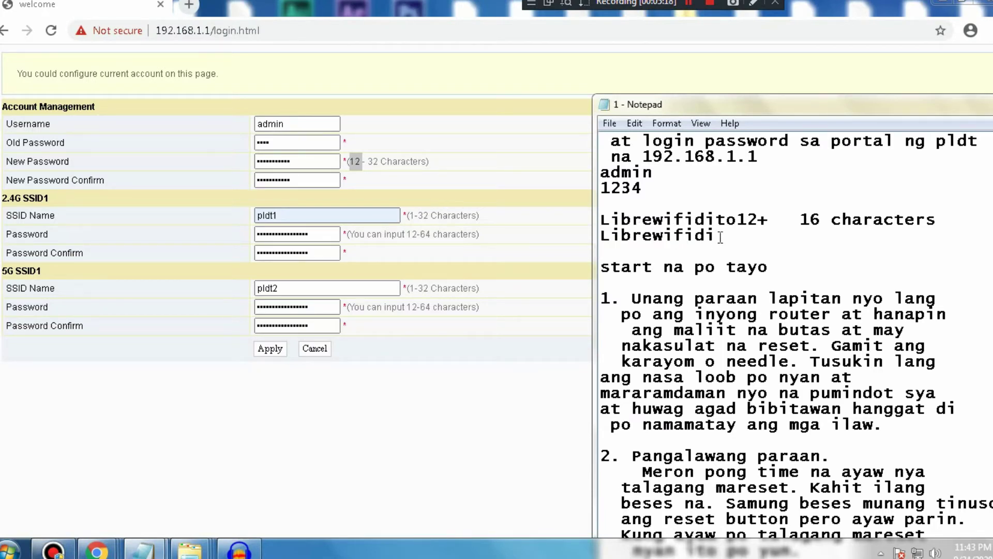
left_click_drag(721, 237, 602, 239)
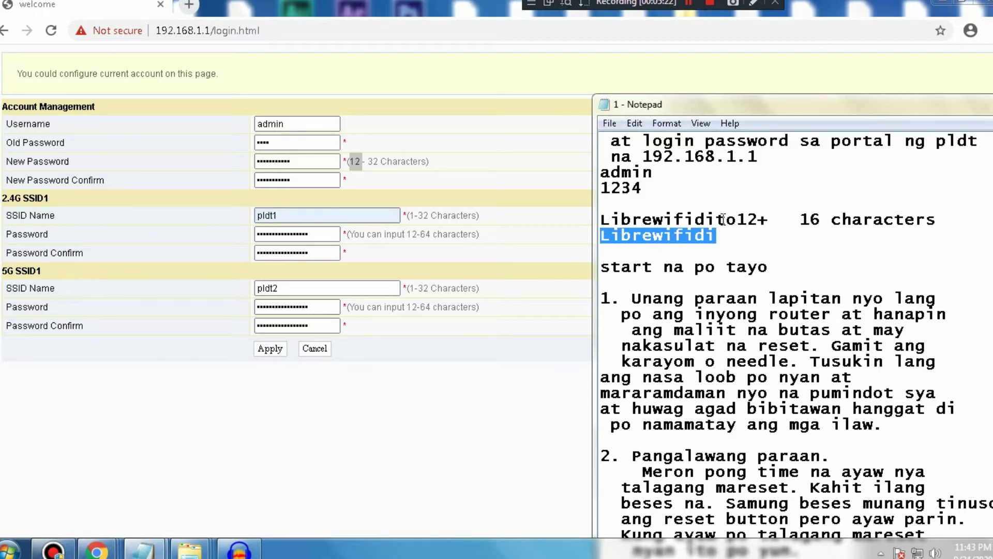
left_click(730, 238)
type("t")
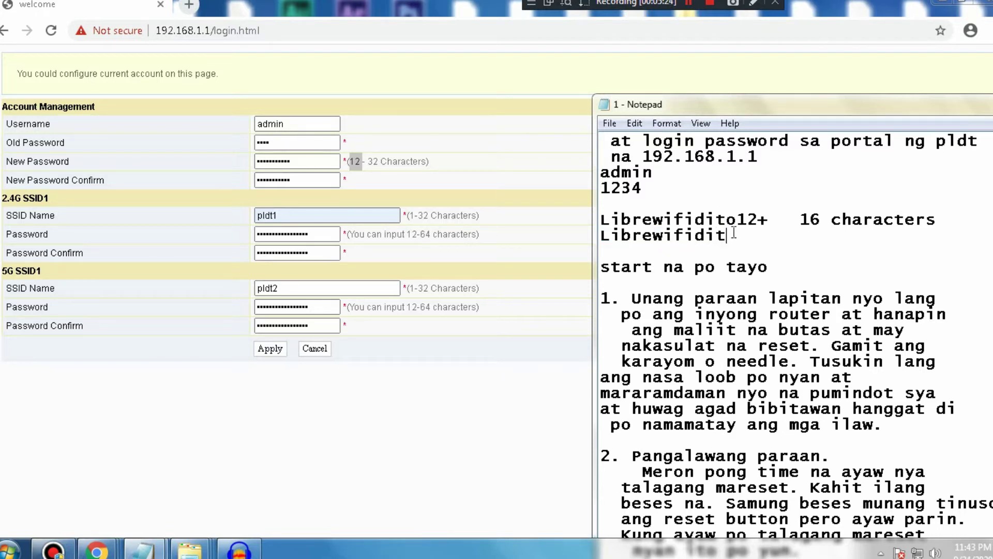
left_click_drag(727, 237, 600, 240)
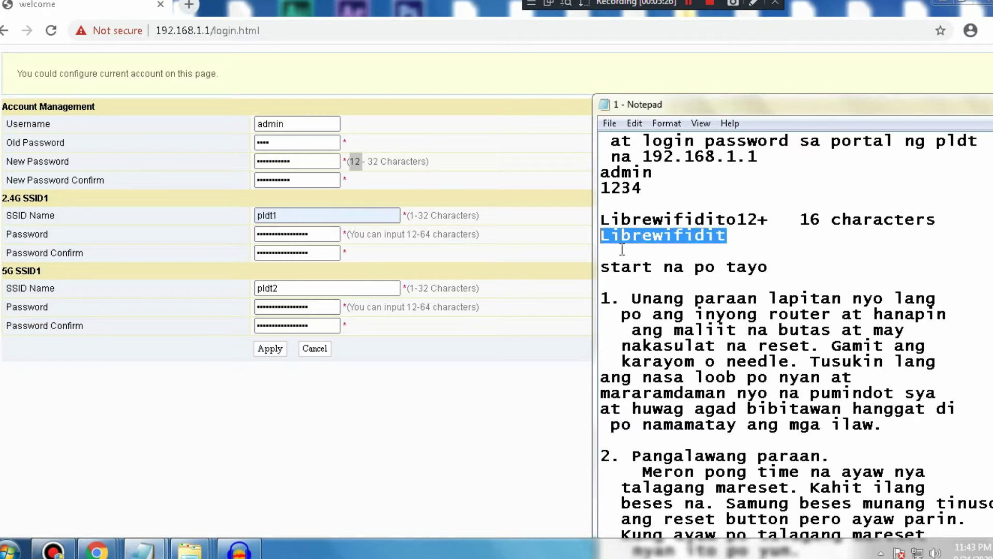
left_click(613, 248)
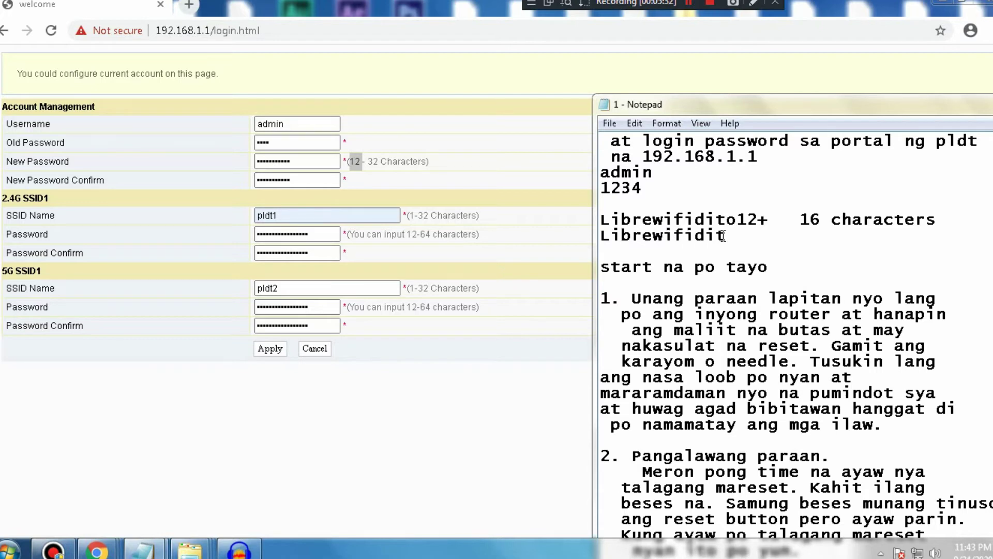
left_click_drag(729, 235, 600, 235)
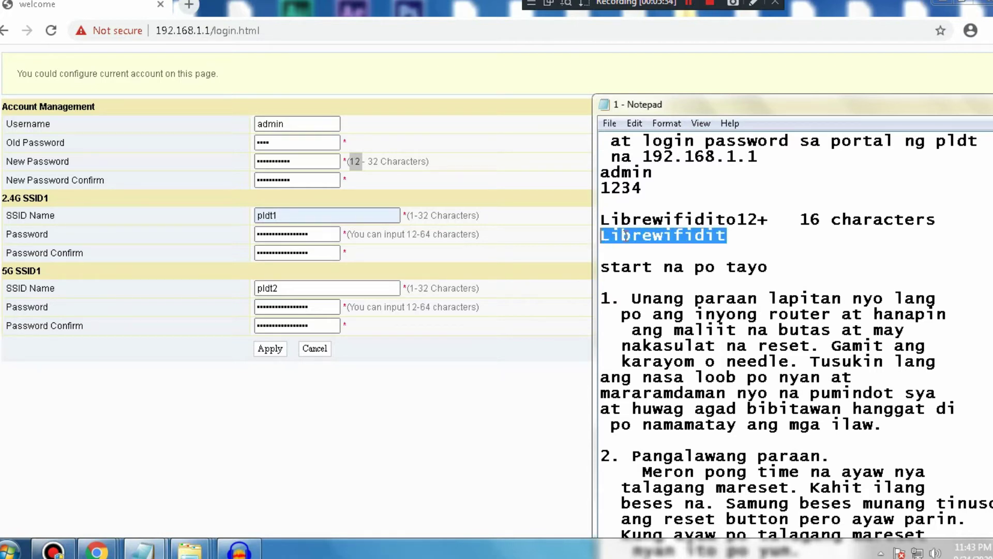
right_click(637, 233)
left_click(674, 283)
Replace New Password and New Password Confirm with the copied sample password, and try to apply the settings
left_click(359, 165)
left_click_drag(362, 163, 241, 168)
right_click(265, 155)
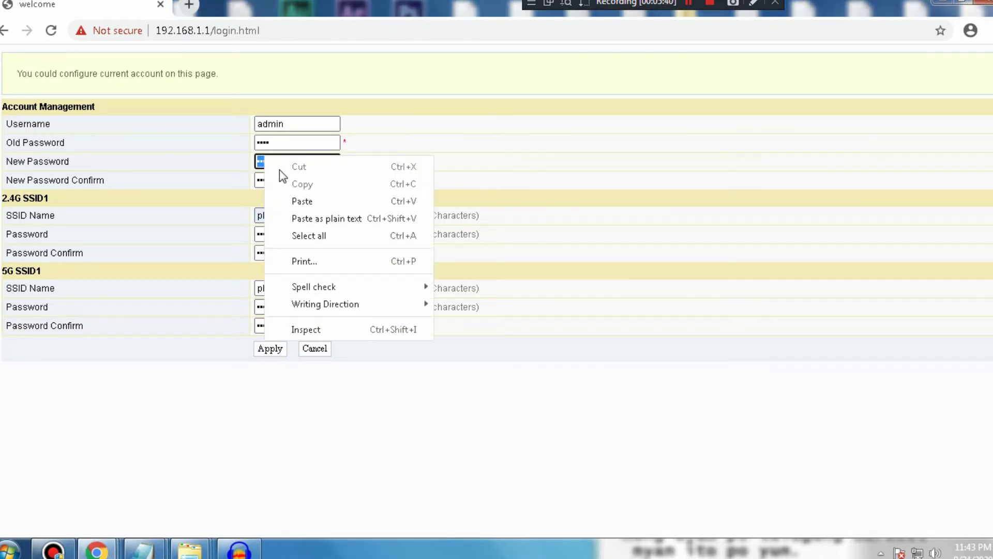
left_click(303, 202)
left_click_drag(295, 178, 244, 178)
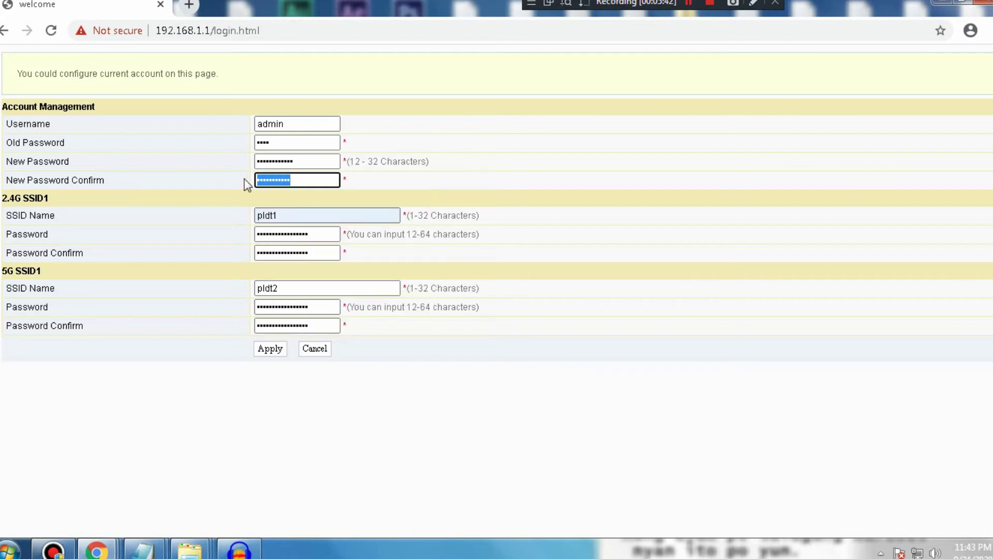
right_click(270, 181)
left_click(292, 223)
left_click(270, 348)
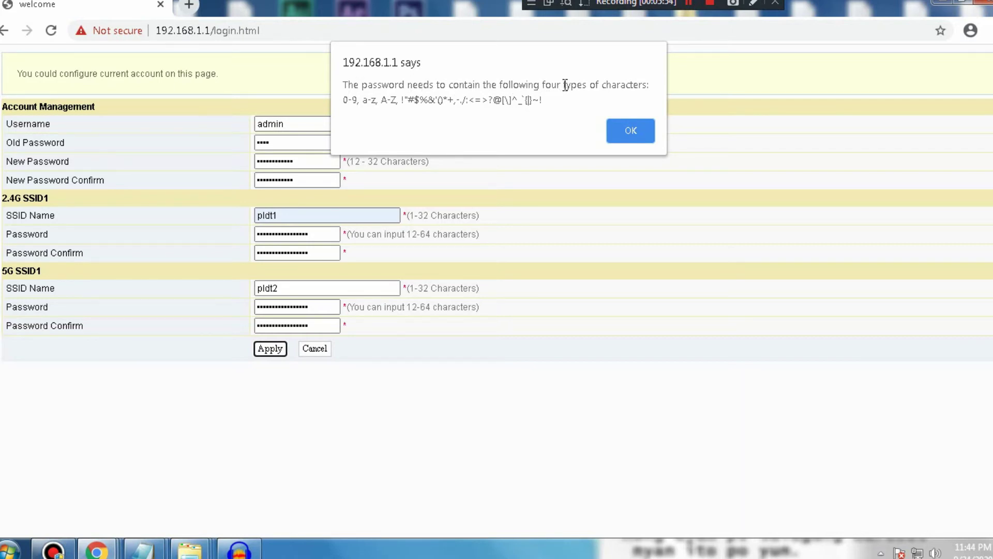
Bring up the 1 note over the router page and move it closer to the alert's text
left_click(142, 549)
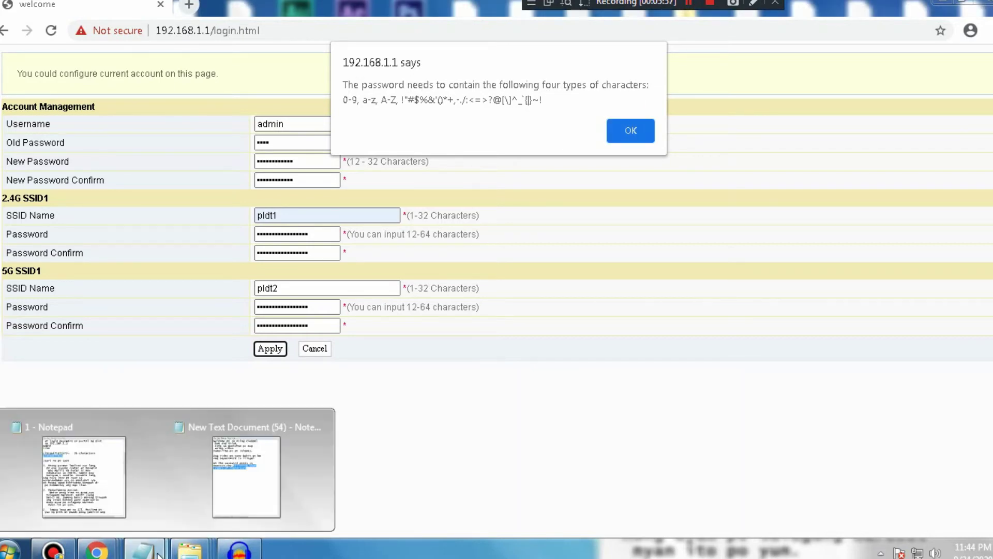
left_click(91, 504)
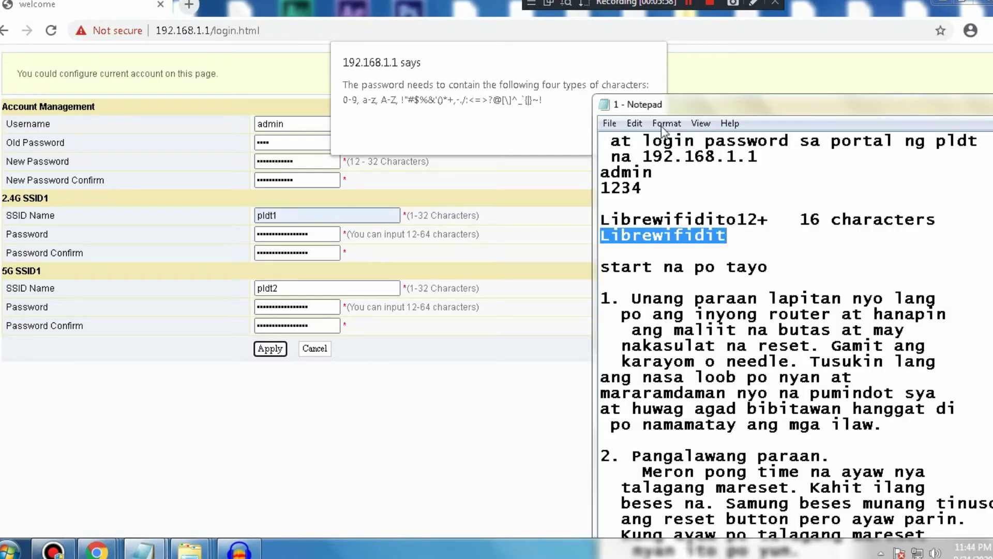
left_click_drag(688, 105, 634, 107)
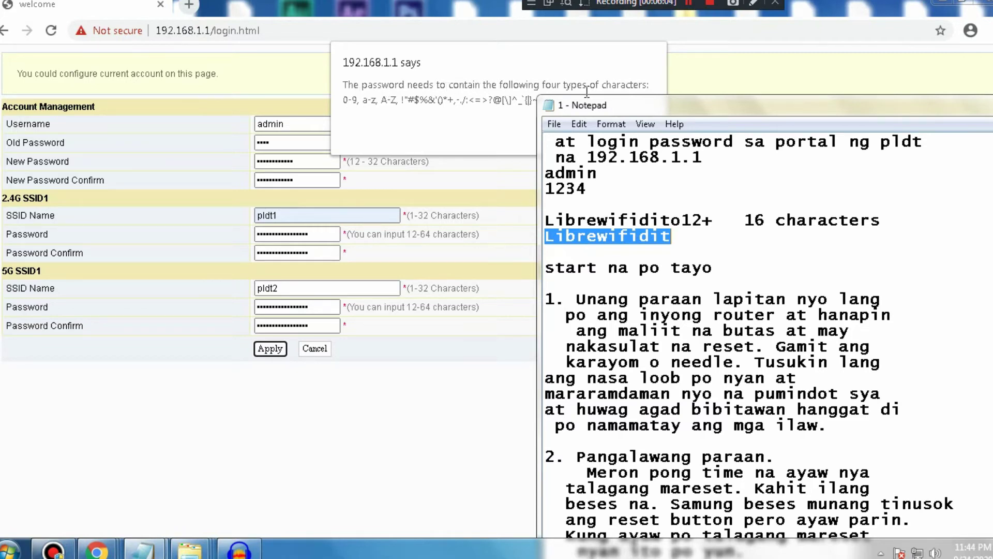
Highlight each required character type in the alert: digits, lowercase letters, uppercase letters, and special symbols
left_click(355, 101)
left_click_drag(355, 104, 347, 107)
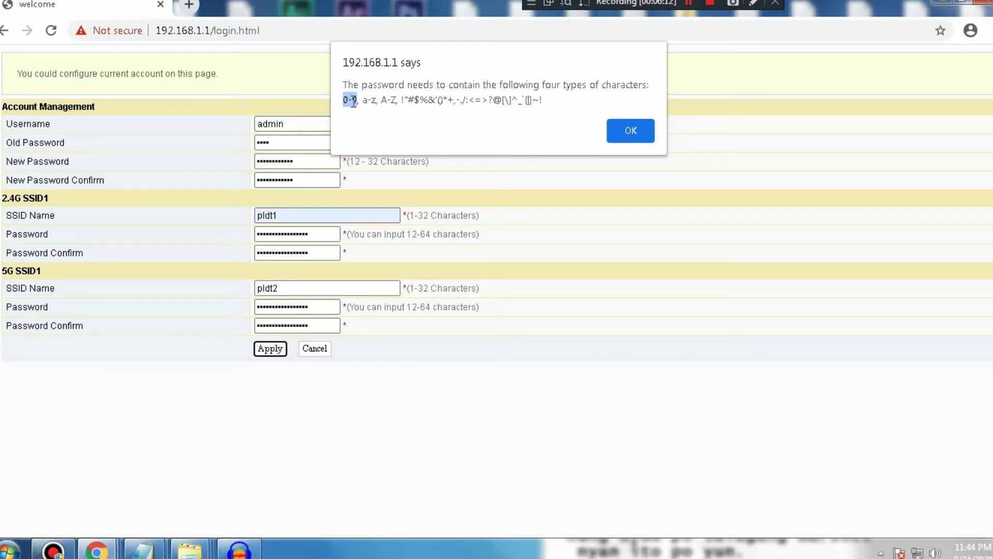
left_click(362, 104)
left_click_drag(363, 104, 375, 105)
left_click_drag(381, 104, 393, 102)
left_click_drag(384, 102, 393, 104)
left_click_drag(371, 104, 551, 101)
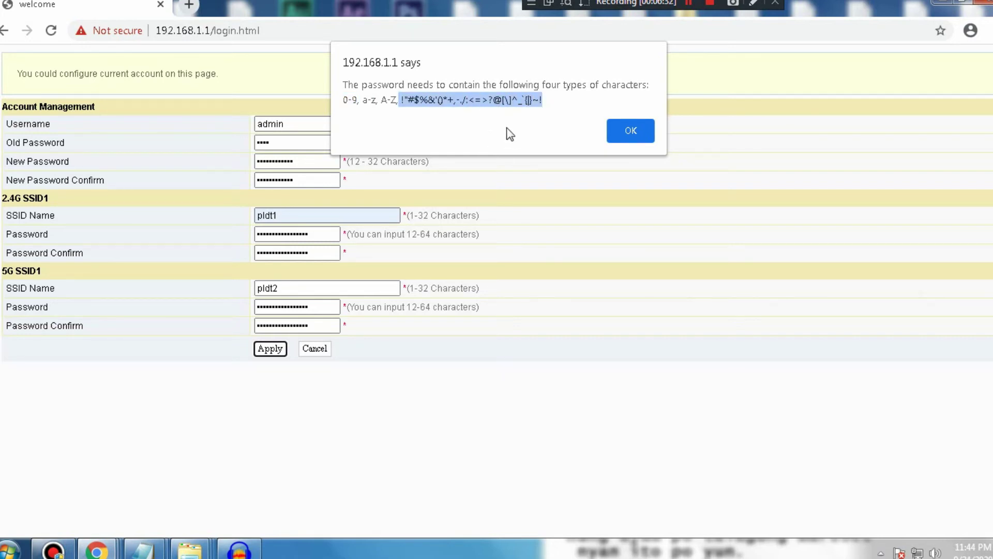
left_click_drag(404, 101, 508, 104)
Bring the 1 note back over the alert, and highlight the whole shorter sample password
mouse_move(150, 547)
left_click(117, 512)
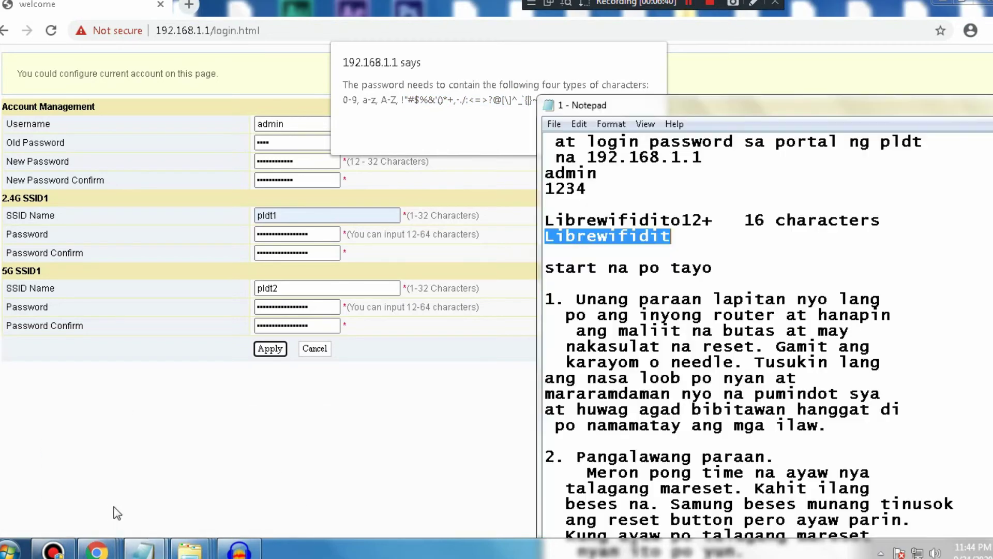
left_click(698, 237)
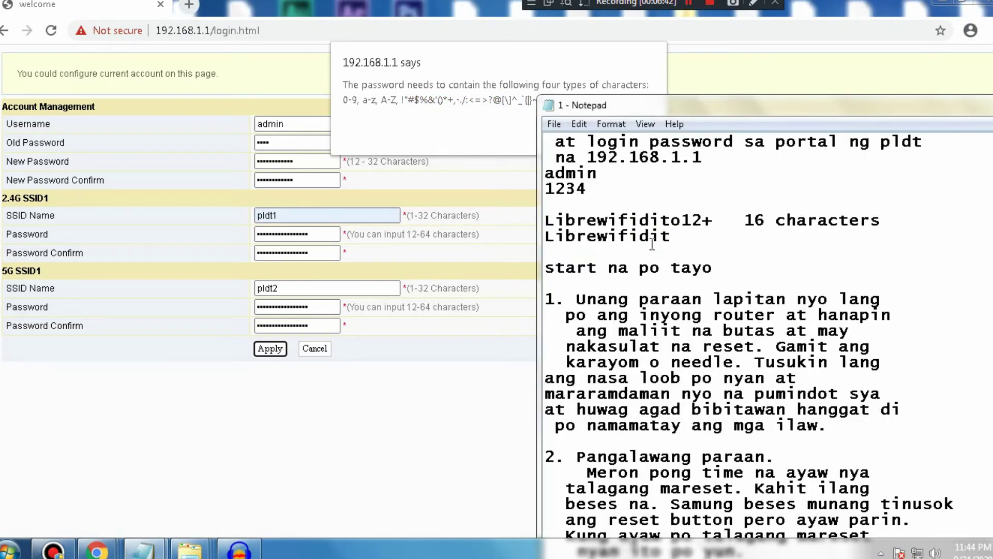
left_click_drag(671, 236, 547, 237)
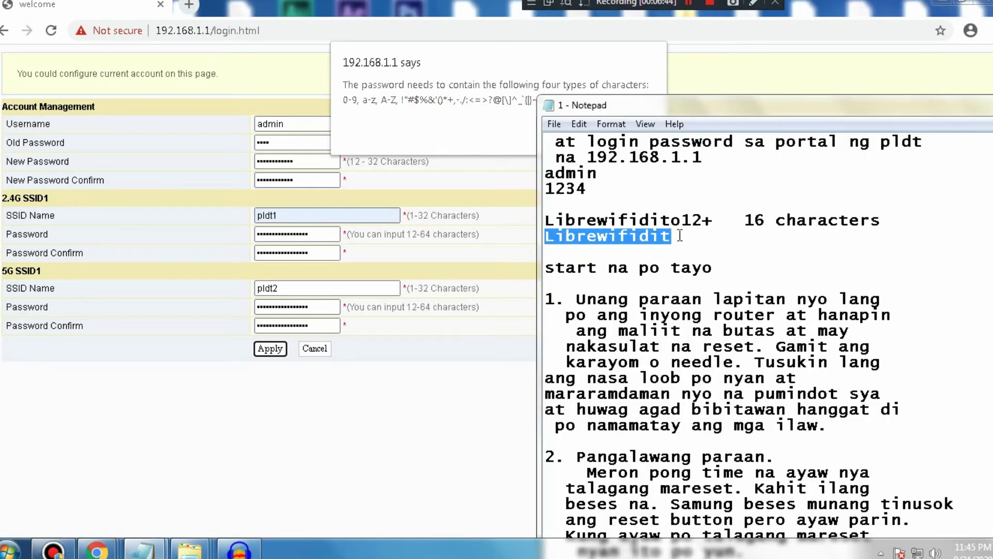
left_click_drag(680, 237, 545, 238)
Highlight the shorter sample password's capital letter and lowercase letters, and a digit in the 16-character sample above
left_click(558, 240)
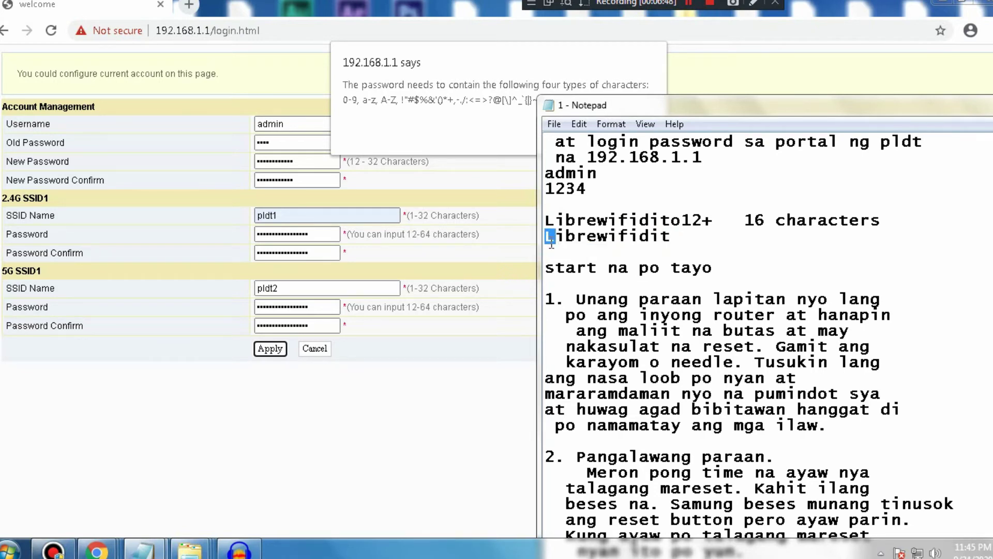
left_click(553, 239)
left_click(569, 239)
left_click_drag(560, 236, 696, 234)
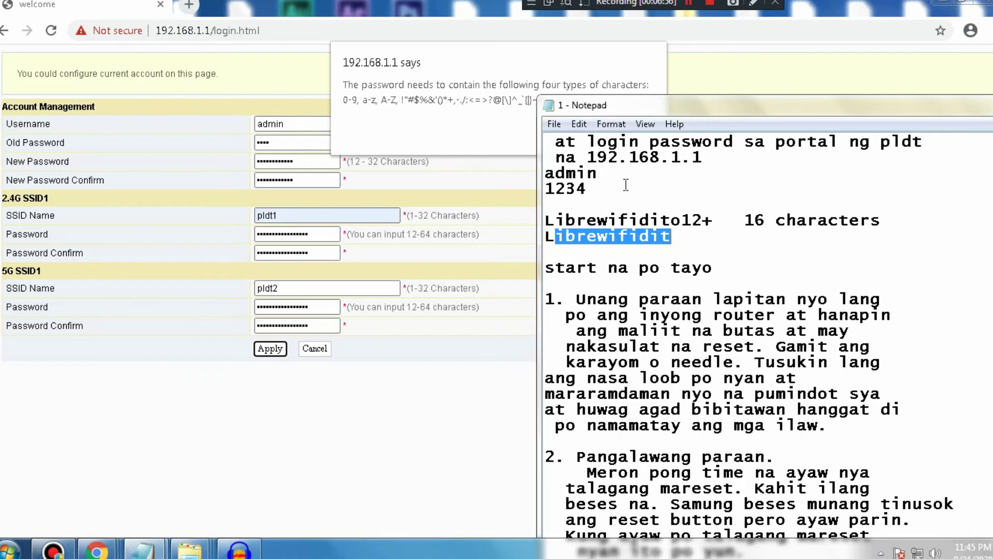
left_click(676, 238)
left_click_drag(680, 222, 697, 221)
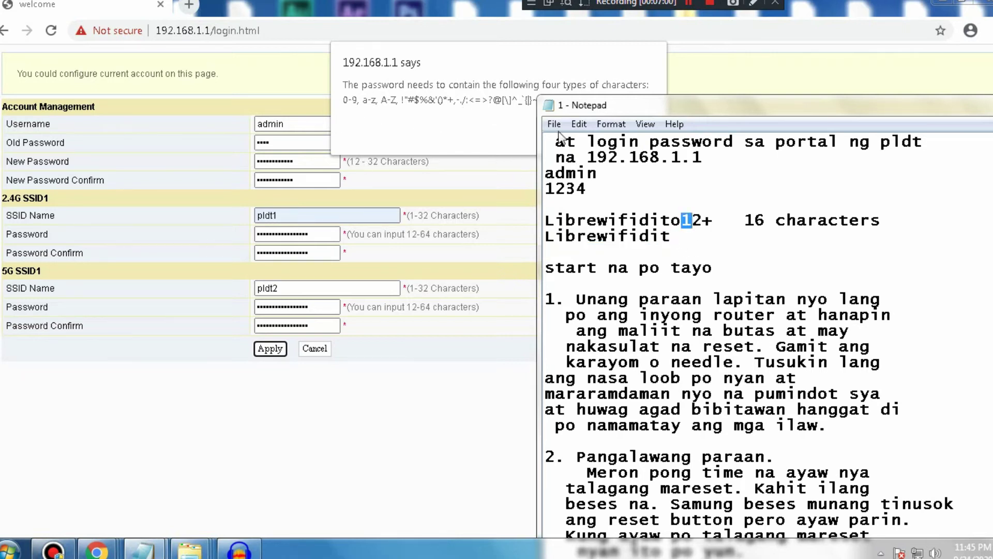
Copy the ending of the 16-character sample password, and append it to the shorter sample password in the 1 note
mouse_move(715, 221)
left_mouse_down()
mouse_move(674, 222)
mouse_move(708, 221)
left_mouse_up()
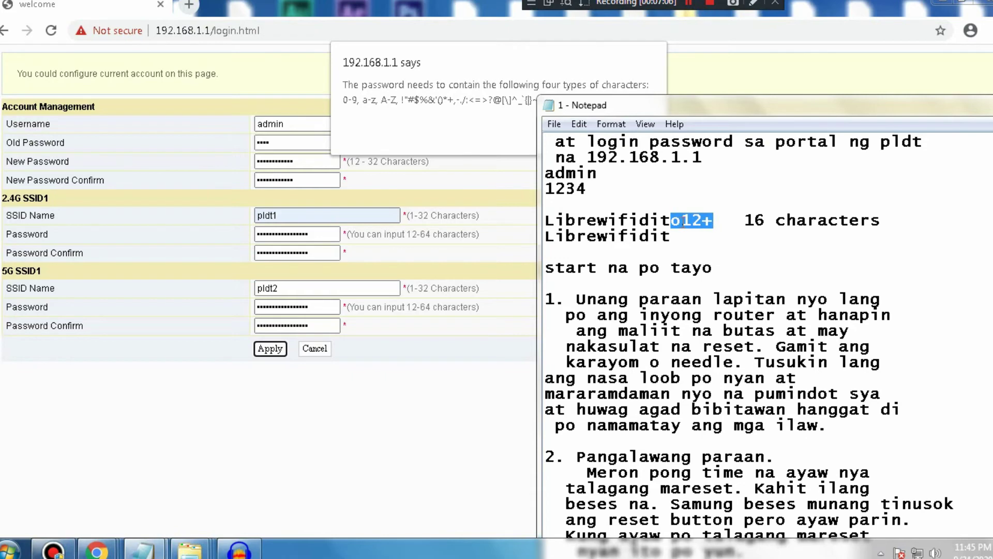
right_click(684, 221)
left_click(720, 268)
left_click(685, 235)
right_click(685, 235)
left_click(718, 295)
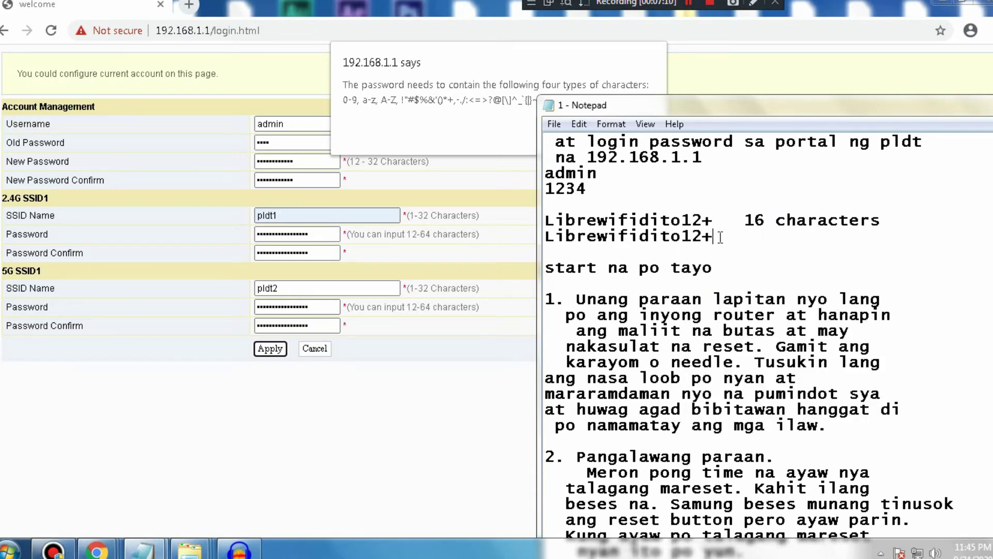
Highlight the character types in the completed sample password in the 1 note, and copy the whole password
left_click_drag(720, 237, 539, 235)
right_click(588, 247)
left_click(623, 287)
left_click(554, 237)
left_click_drag(559, 237, 707, 240)
left_click(715, 237)
left_click(726, 239)
left_click(538, 239, "shift")
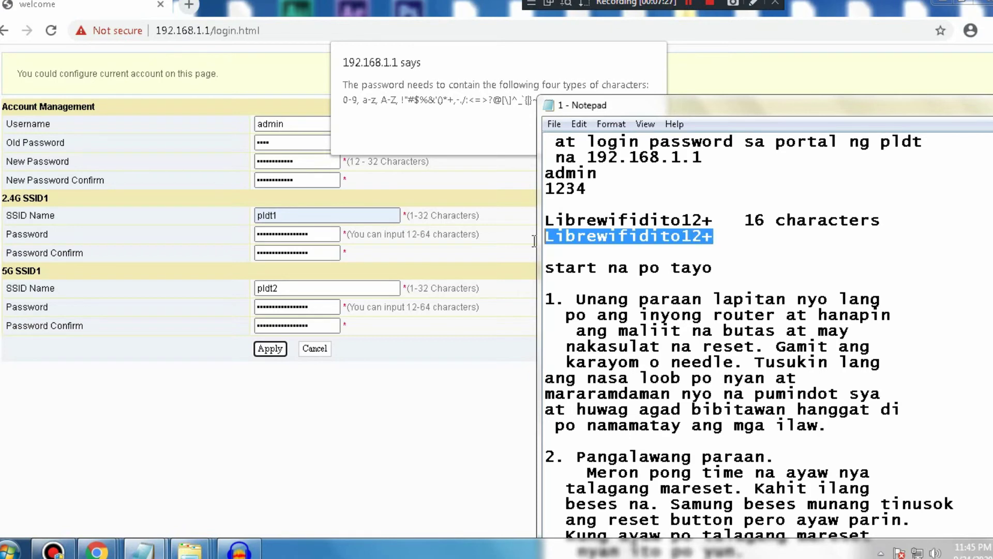
right_click(567, 237)
left_click(602, 287)
Enter the completed sample password in New Password and New Password Confirm, and try to apply the settings, dismissing the alerts
left_click(298, 165)
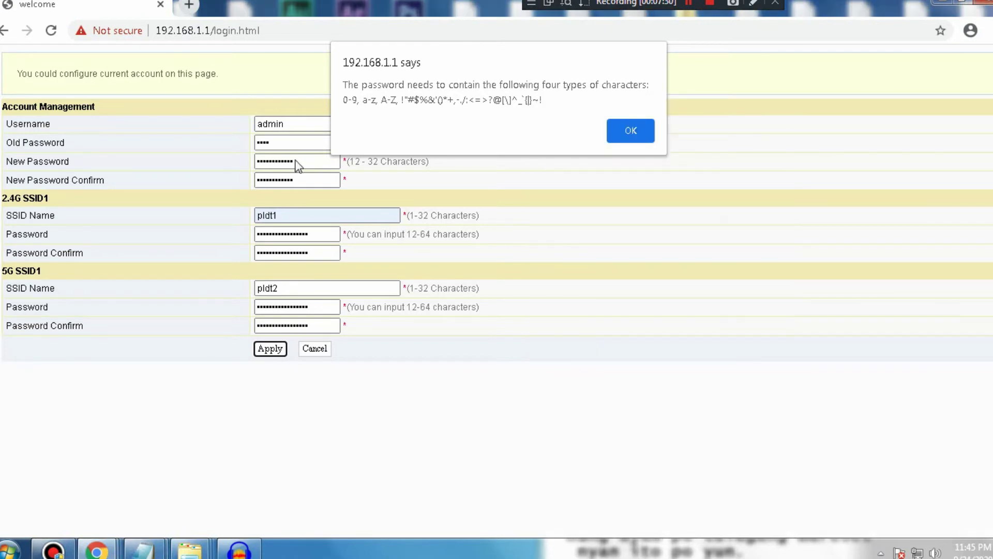
left_click(644, 131)
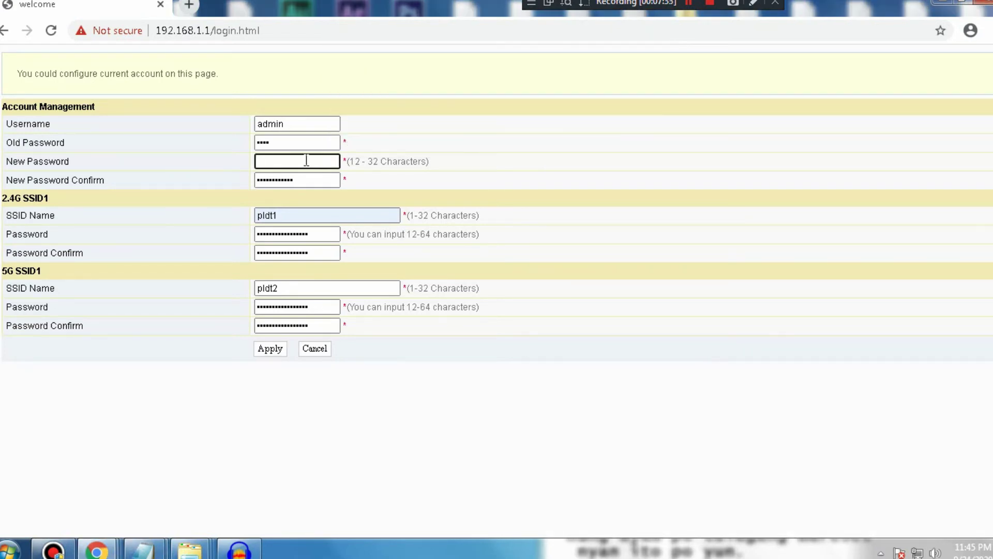
right_click(306, 161)
left_click(348, 251)
left_click(309, 181)
double_click(309, 181)
right_click(292, 180)
left_click(316, 223)
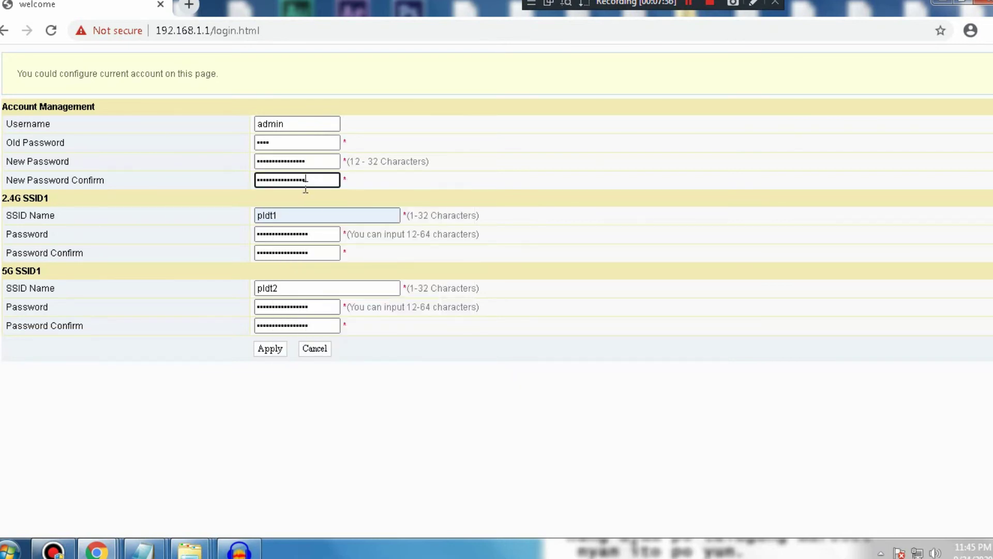
left_click(270, 349)
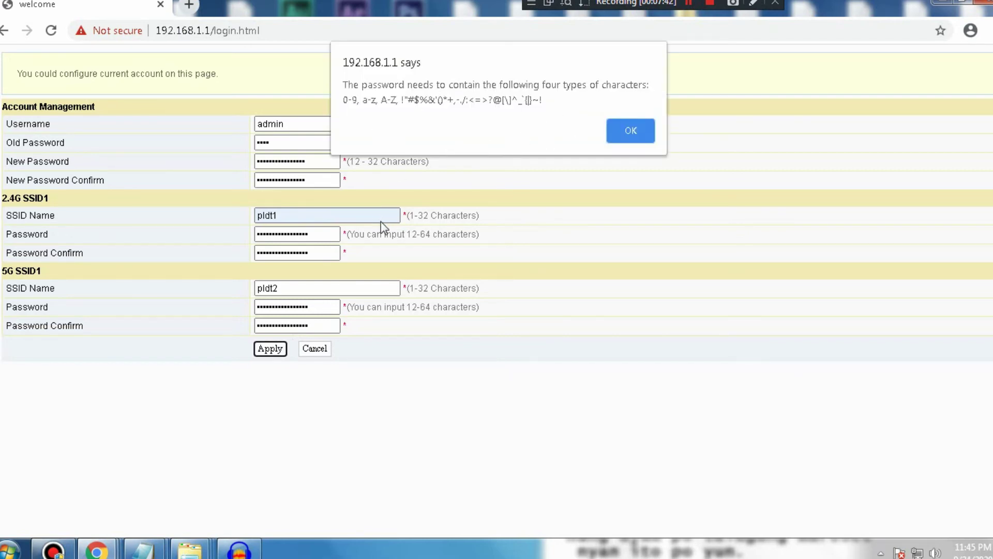
left_click(628, 128)
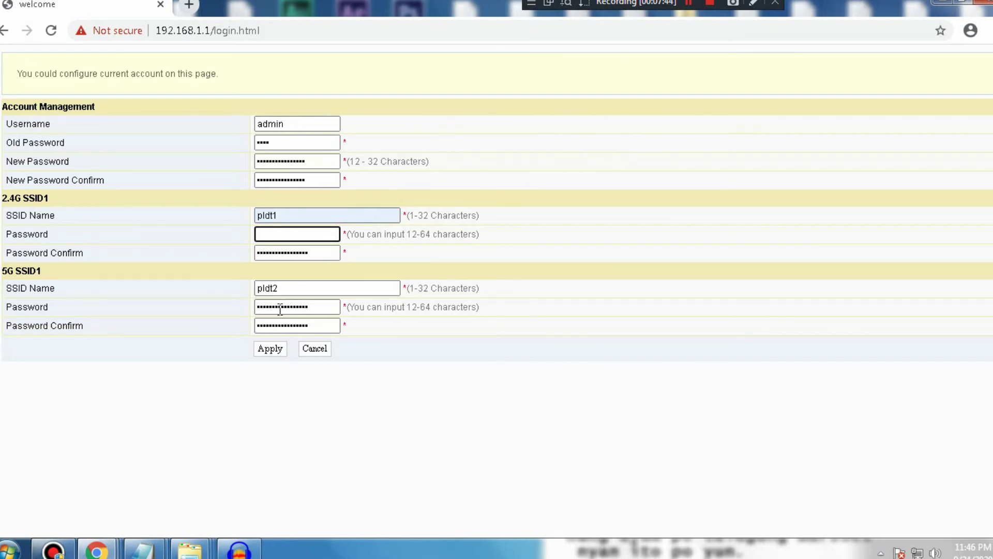
Paste the completed sample password into the 2.4G SSID1 and 5G SSID1 password and confirmation fields, and try to apply the settings
right_click(280, 238)
left_click(323, 325)
left_click_drag(309, 253, 231, 259)
right_click(272, 253)
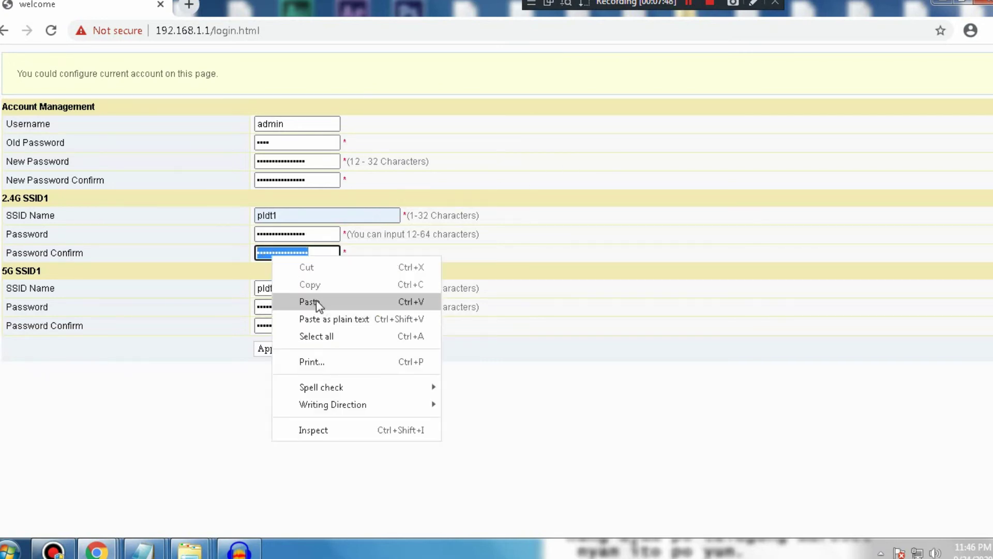
left_click(315, 300)
left_click_drag(312, 308, 269, 308)
right_click(288, 311)
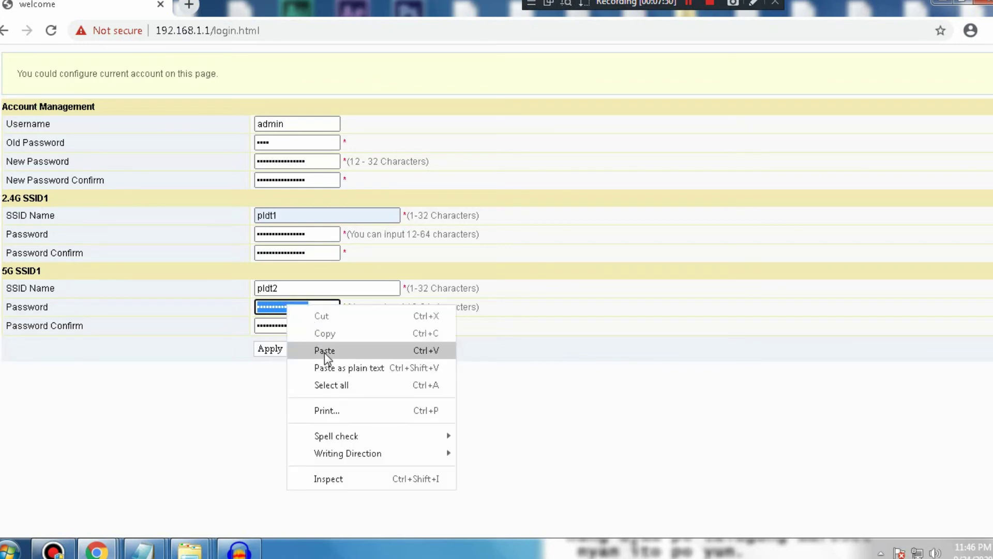
left_click(323, 350)
left_click_drag(318, 331, 210, 334)
right_click(285, 323)
left_click(315, 369)
left_click(271, 350)
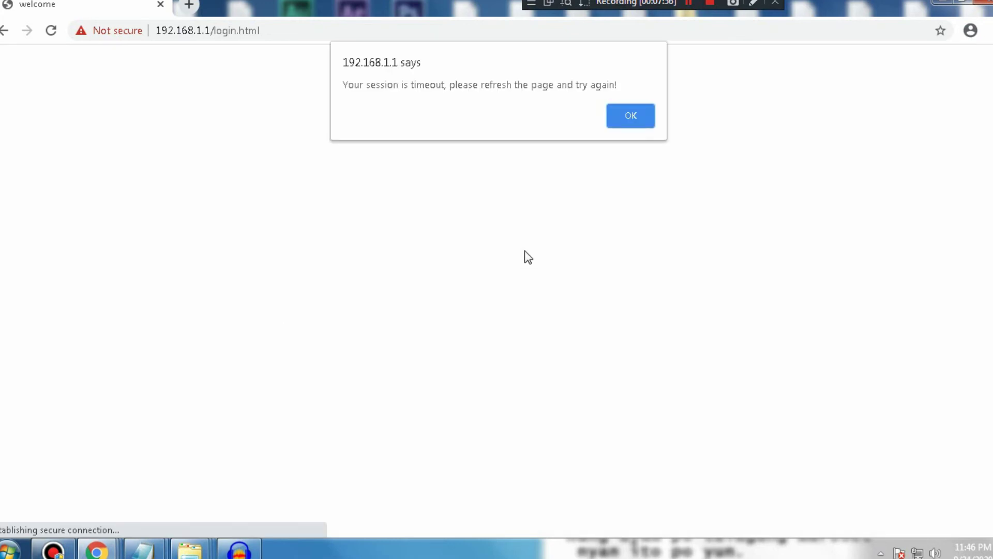
Dismiss the session alert, and log back in to the router as admin with the account password
left_click(632, 115)
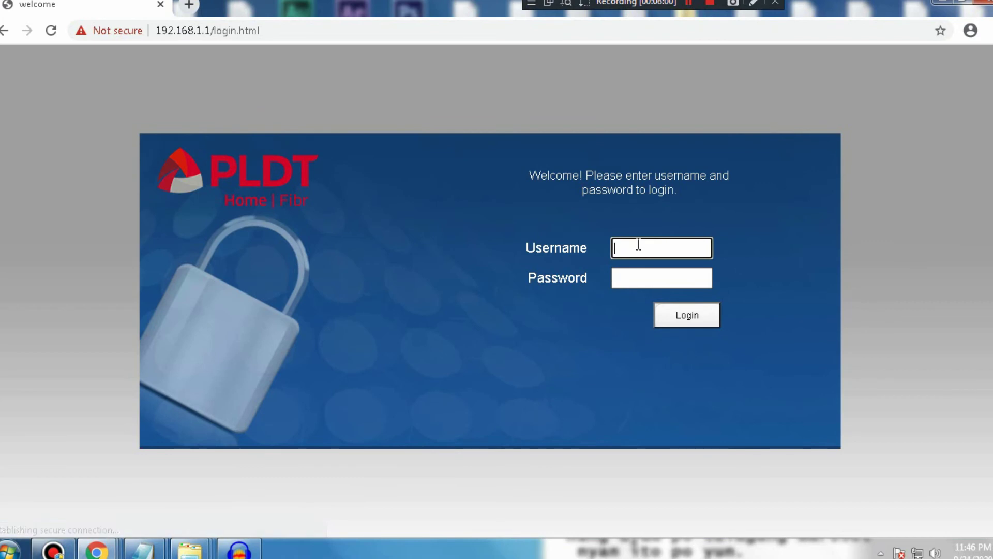
left_click(641, 249)
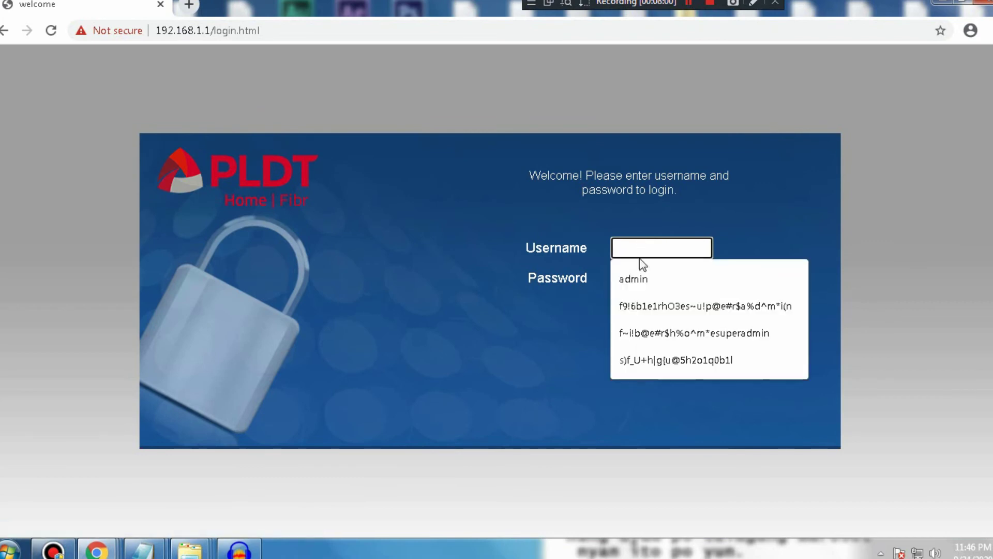
left_click(635, 278)
left_click(637, 279)
type("1")
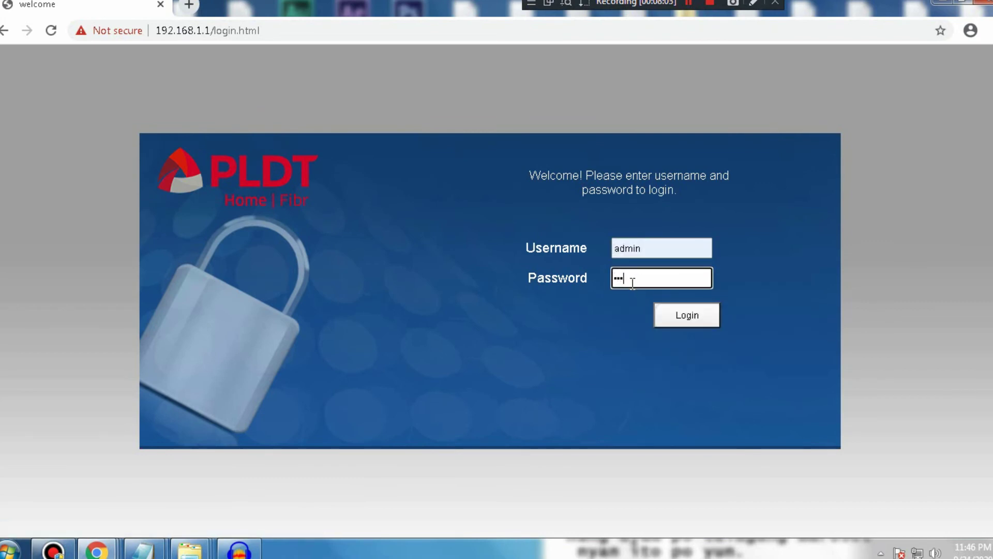
left_click(686, 315)
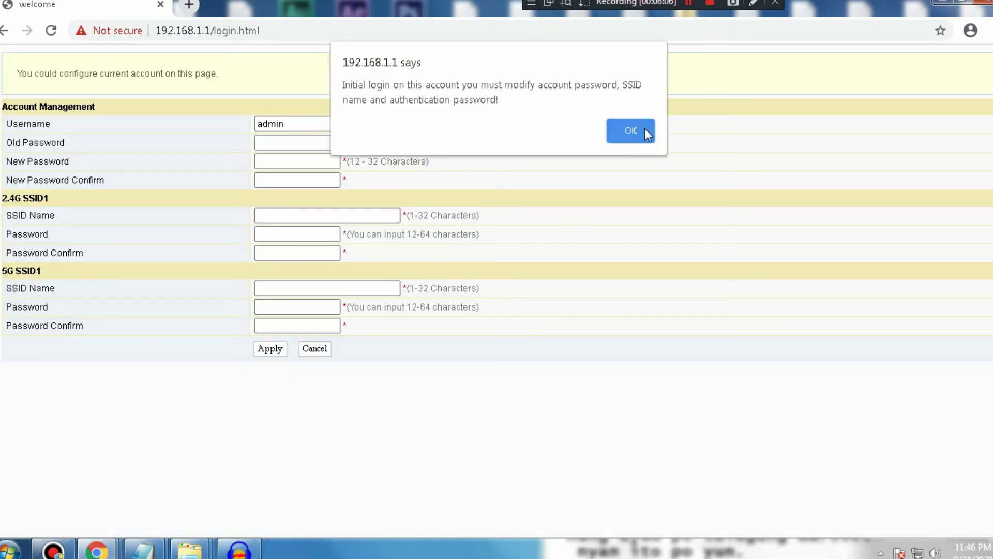
Dismiss the initial login alert, and enter the current account password in Old Password
left_click(630, 130)
left_click(300, 144)
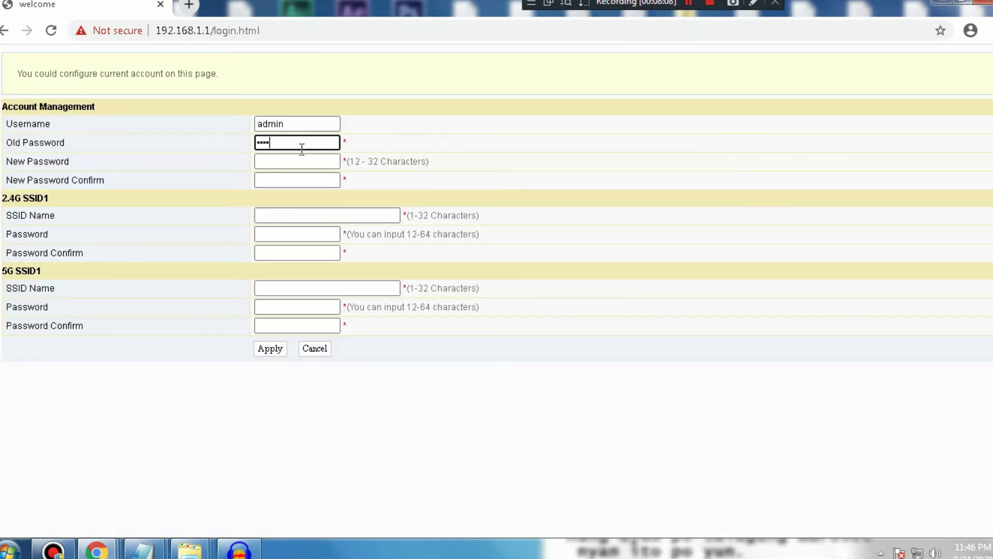
left_click(301, 161)
Copy the completed sample password from the 1 note
left_click(144, 551)
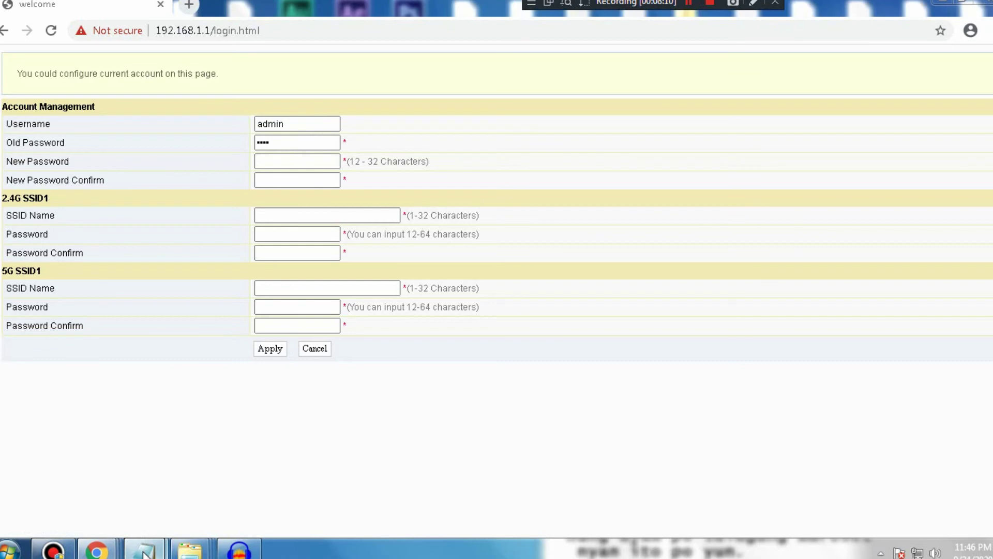
left_click(219, 499)
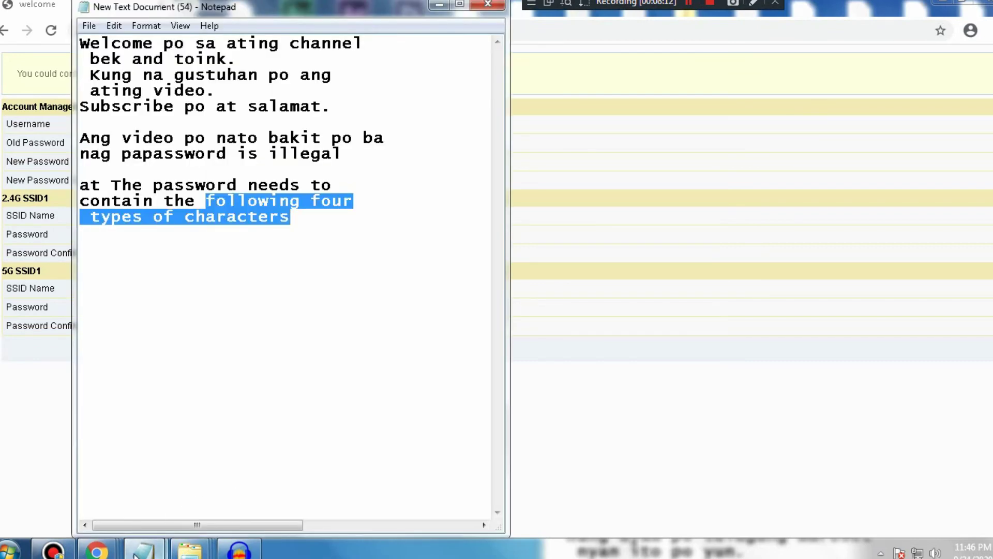
mouse_move(145, 551)
left_click(67, 471)
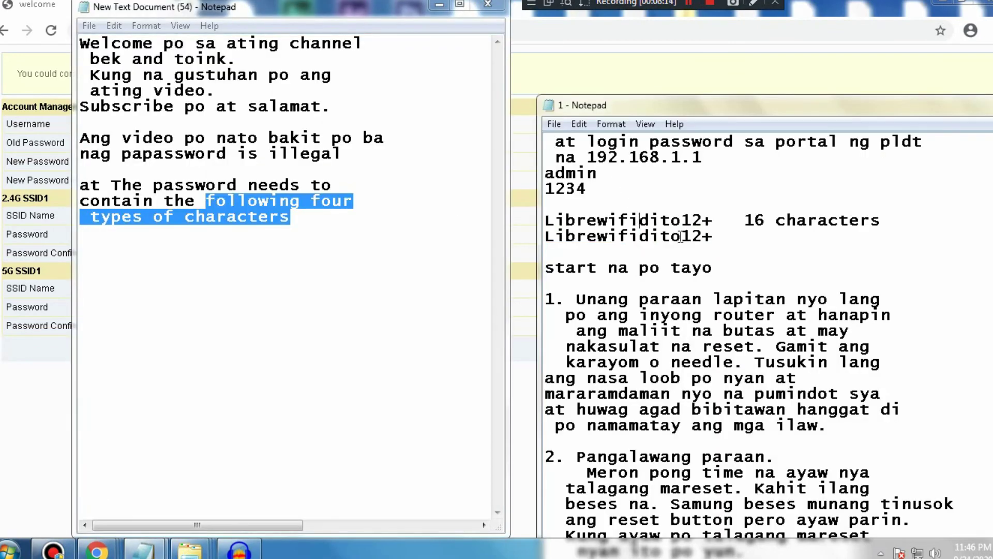
left_click_drag(709, 236, 544, 237)
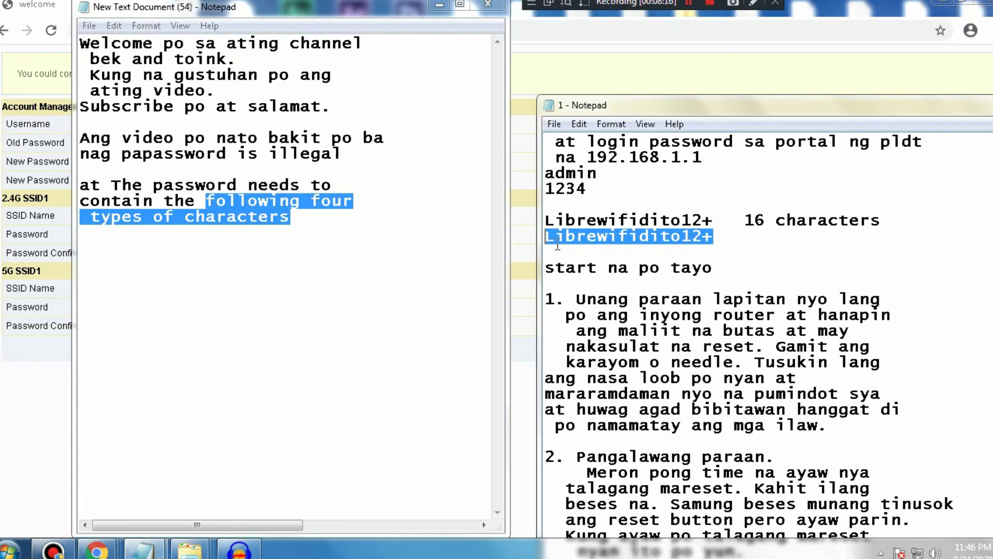
right_click(563, 243)
left_click(599, 292)
Minimize the notes, and paste the copied password into New Password and New Password Confirm
left_click(444, 23)
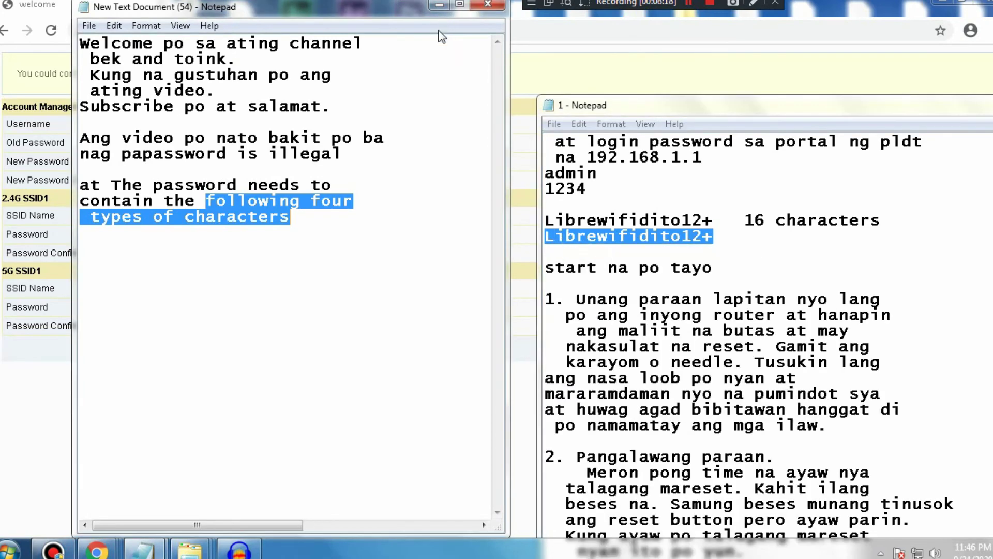
left_click(439, 4)
left_click(279, 161)
right_click(280, 160)
left_click(314, 248)
left_click(290, 181)
right_click(290, 182)
left_click(325, 268)
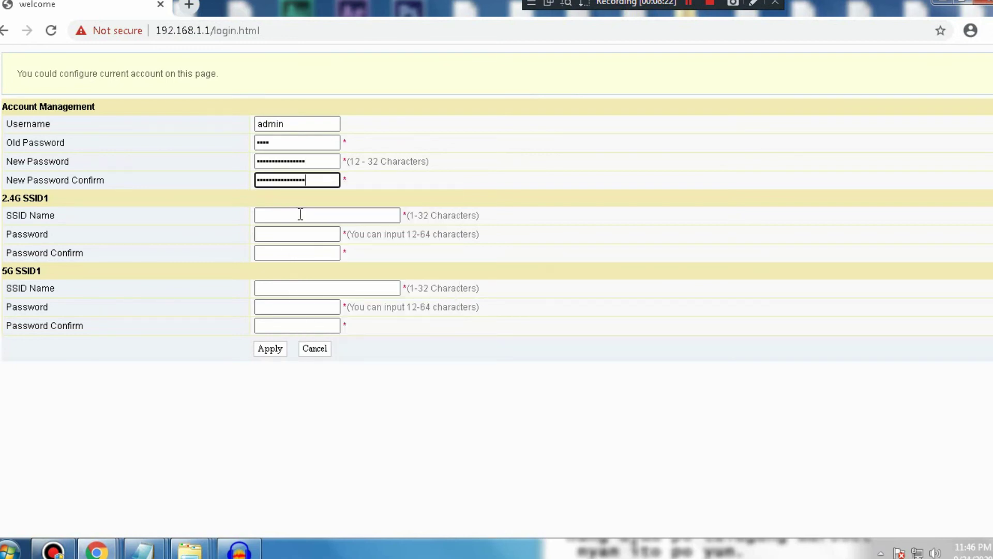
Name the 2.4G SSID1 network pldt1 and the 5G SSID1 network pldt2
left_click(288, 216)
left_click(274, 243)
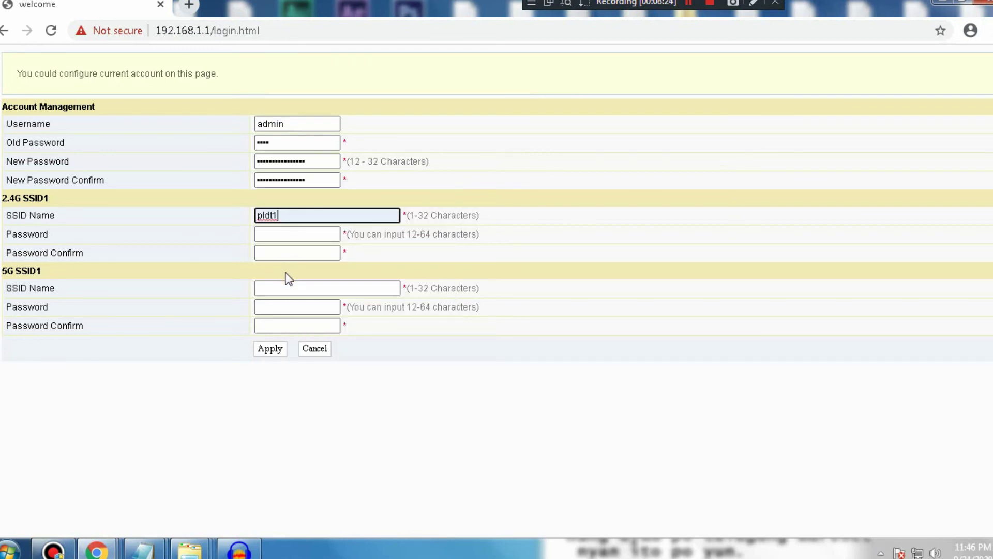
left_click(289, 288)
Paste the copied password into the 5G SSID1 Password and Password Confirm fields
left_click(284, 316)
left_click(288, 306)
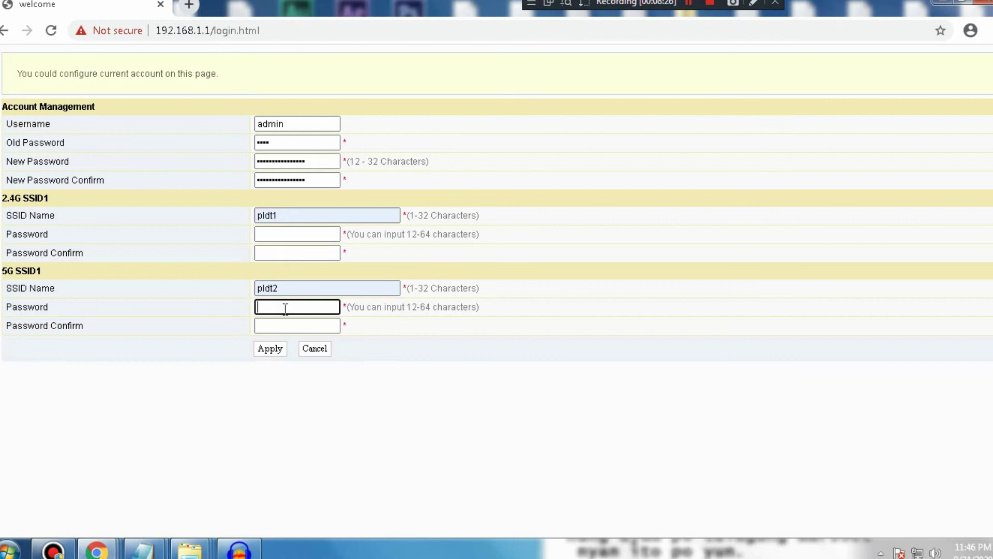
right_click(285, 309)
left_click(322, 399)
left_click(300, 326)
right_click(301, 327)
left_click(344, 413)
Paste the copied password into the 2.4G SSID1 Password and Password Confirm fields, and apply the settings
left_click(280, 253)
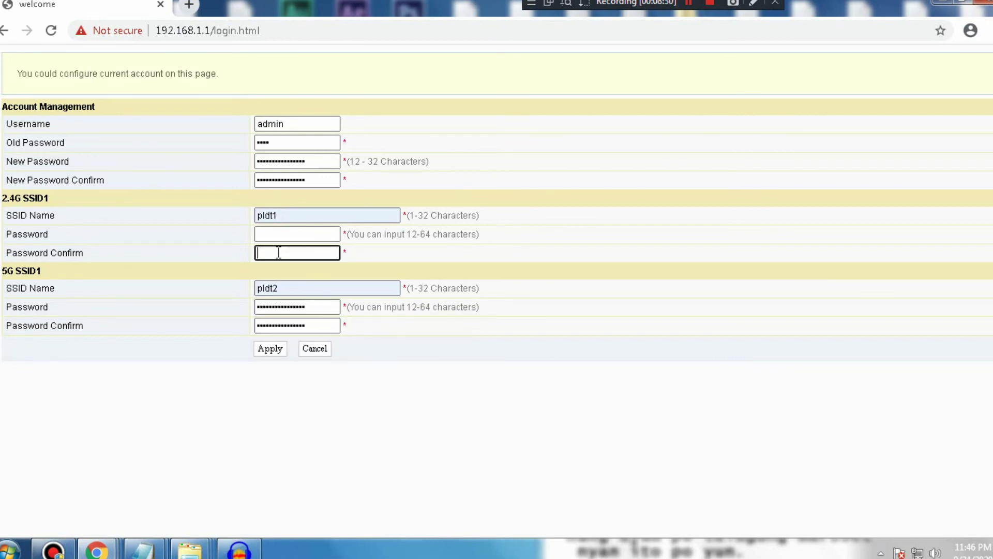
right_click(281, 257)
left_click(314, 340)
left_click(284, 234)
right_click(296, 236)
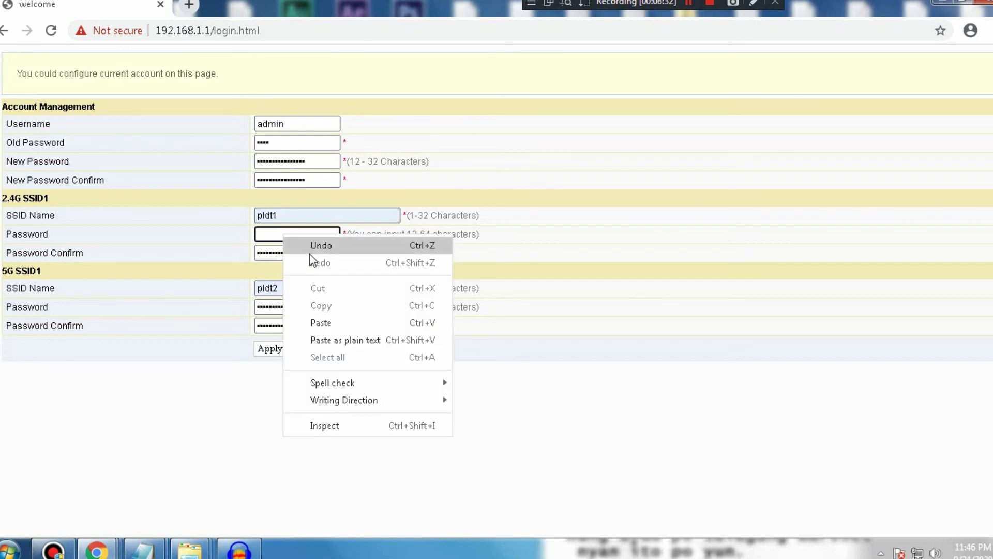
left_click(327, 324)
left_click(270, 349)
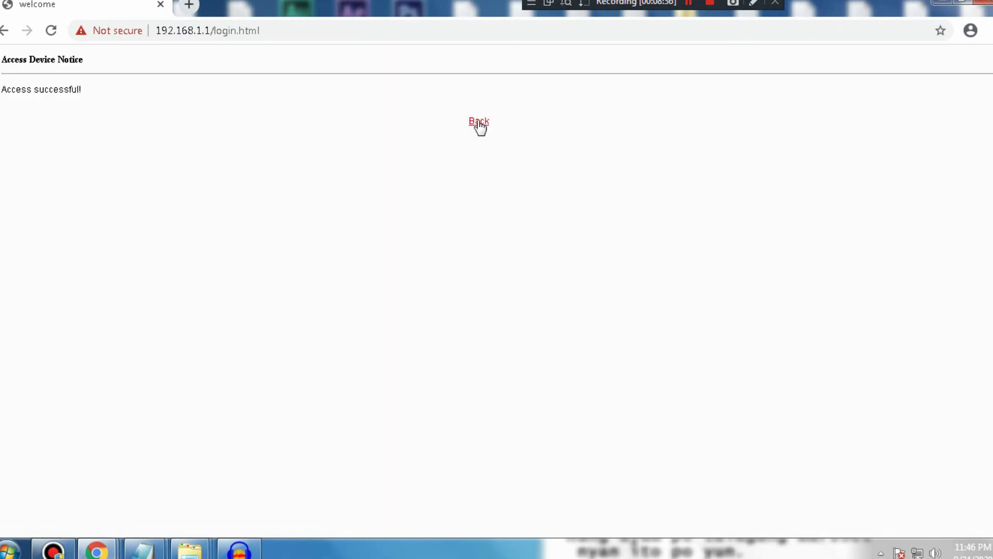
Go back to the router login page, and enter admin as the username
left_click(479, 124)
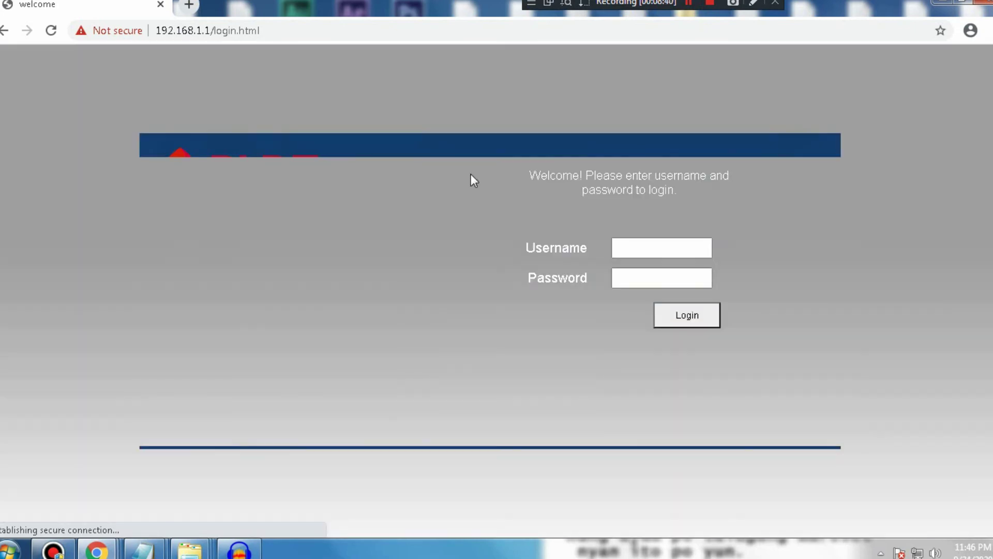
left_click(646, 247)
left_click(642, 274)
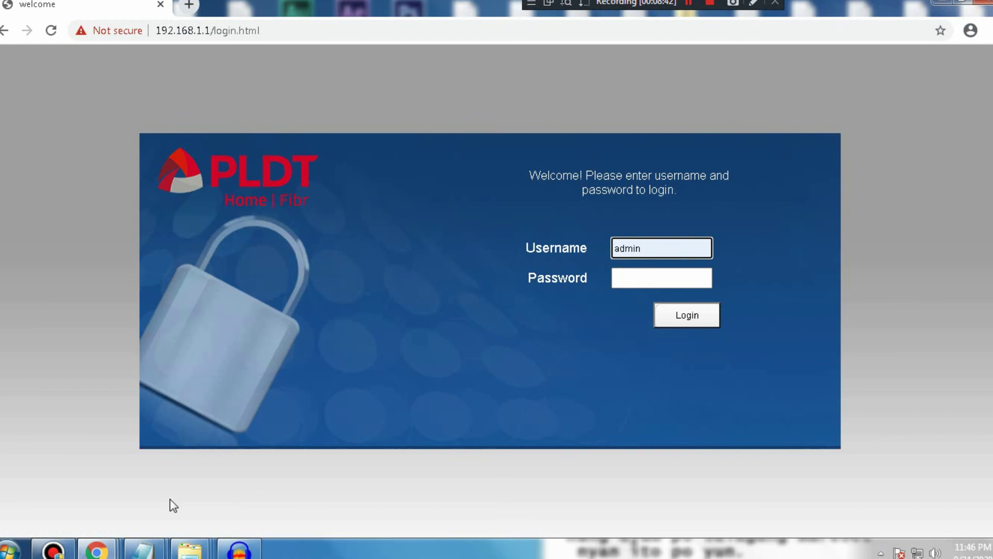
Copy the new account password from the 1 note for the router login
mouse_move(150, 553)
left_click(106, 505)
left_click(789, 241)
left_click_drag(723, 237, 545, 241)
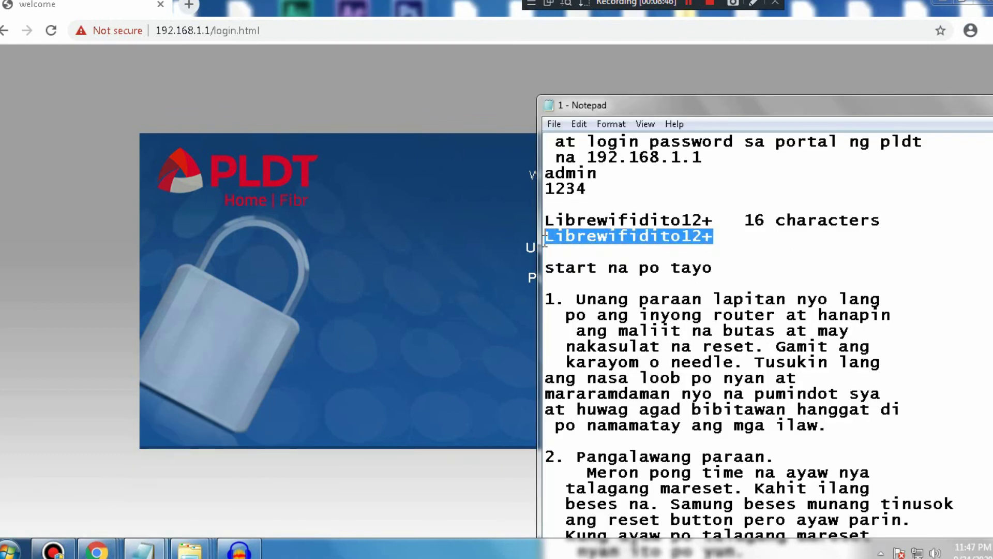
right_click(573, 241)
left_click(606, 290)
Paste the new account password into the login form, and log in to the router
key("alt+Tab")
left_click(657, 274)
right_click(656, 277)
left_click(672, 361)
left_click(677, 319)
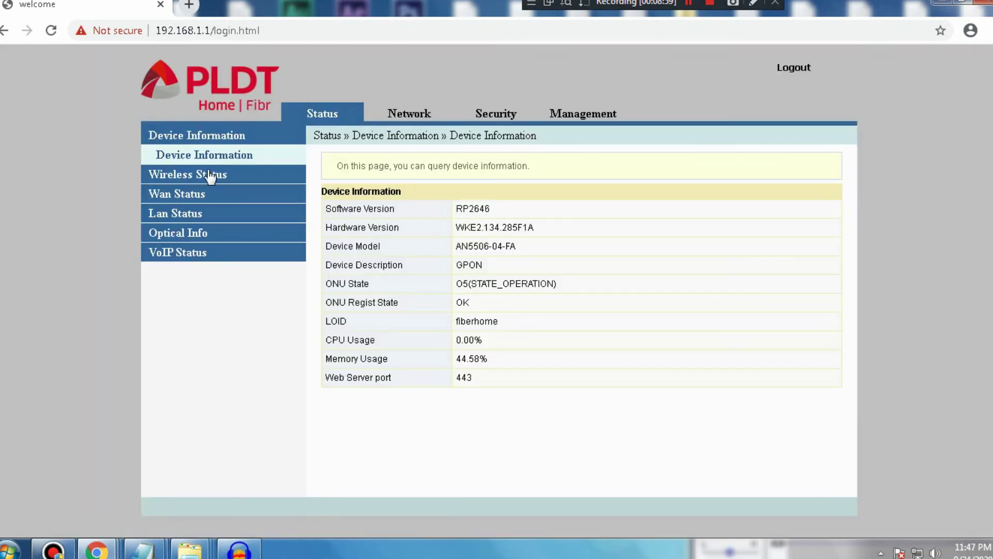
View the 2.4G and 5G wireless status, and open the Advanced WLAN settings
left_click(211, 176)
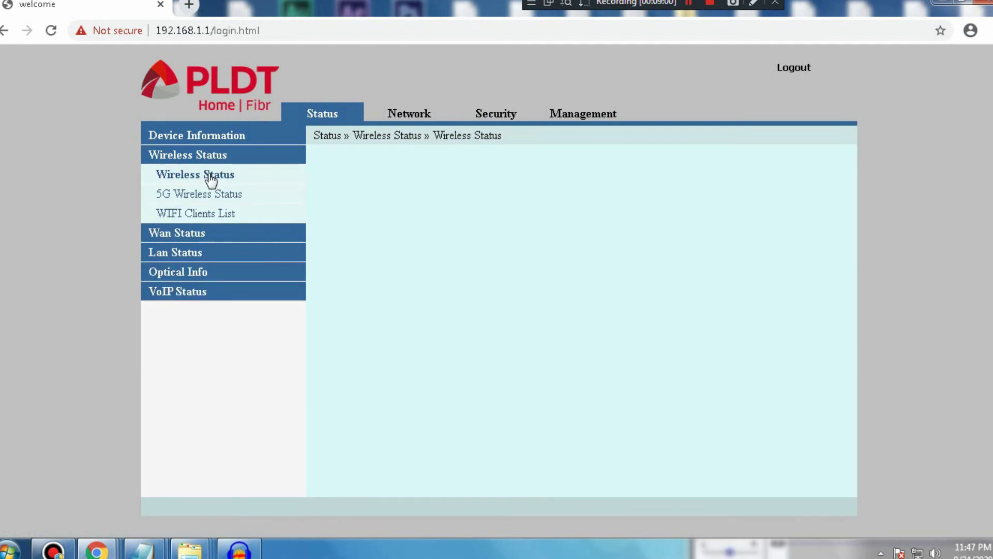
left_click(213, 194)
left_click(414, 120)
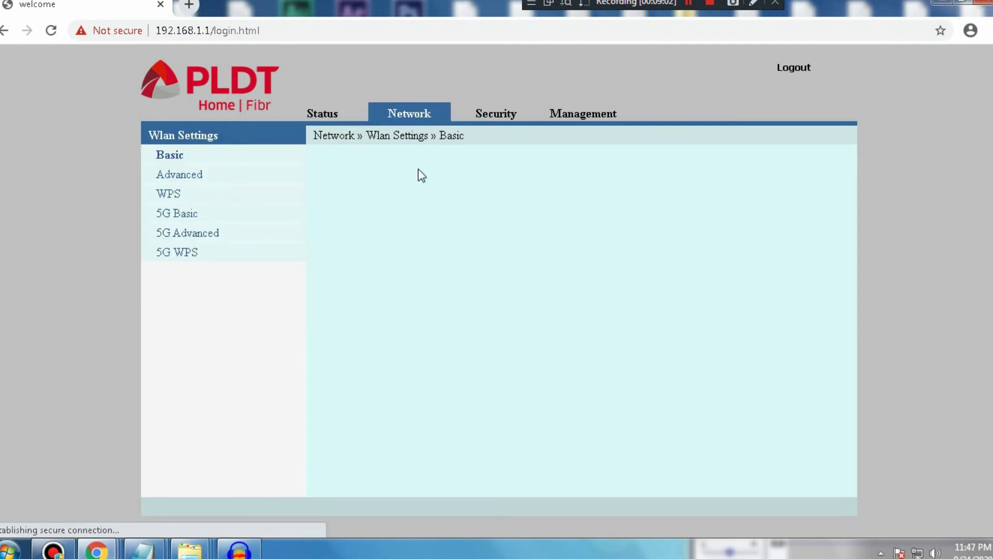
left_click(189, 178)
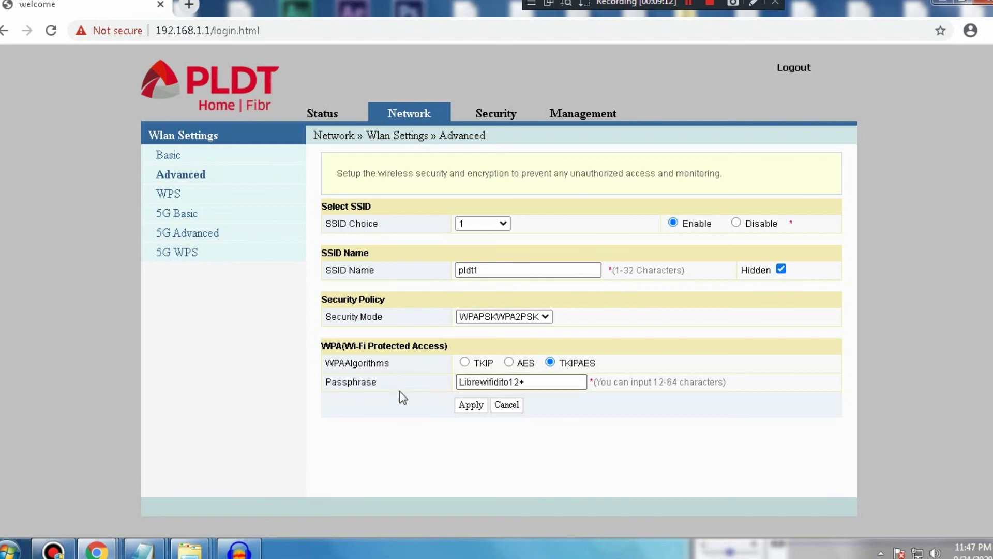
Highlight the whole passphrase of SSID 1 and the different character types in it
left_click(535, 380)
left_click_drag(535, 380, 418, 391)
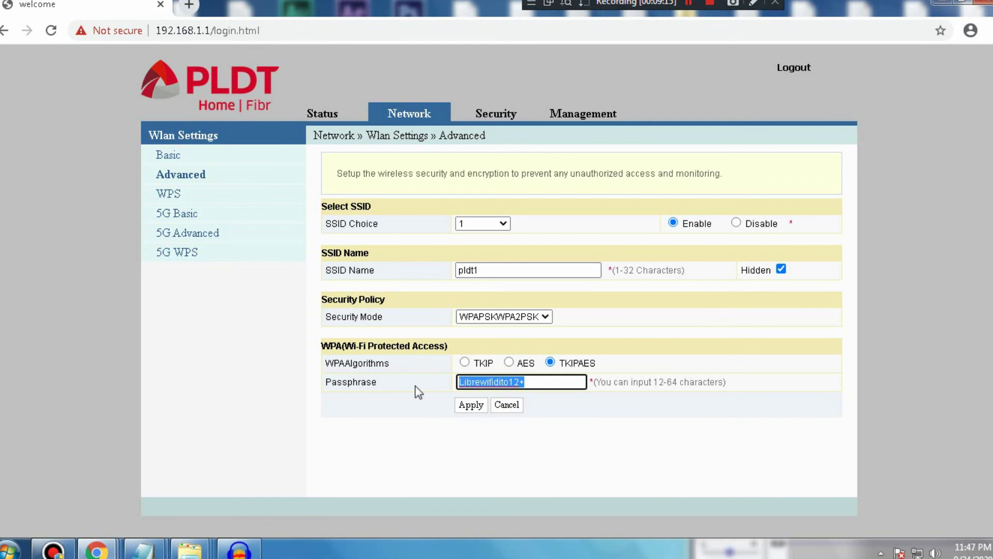
left_click(536, 383)
left_click_drag(526, 382, 455, 387)
left_click(491, 383)
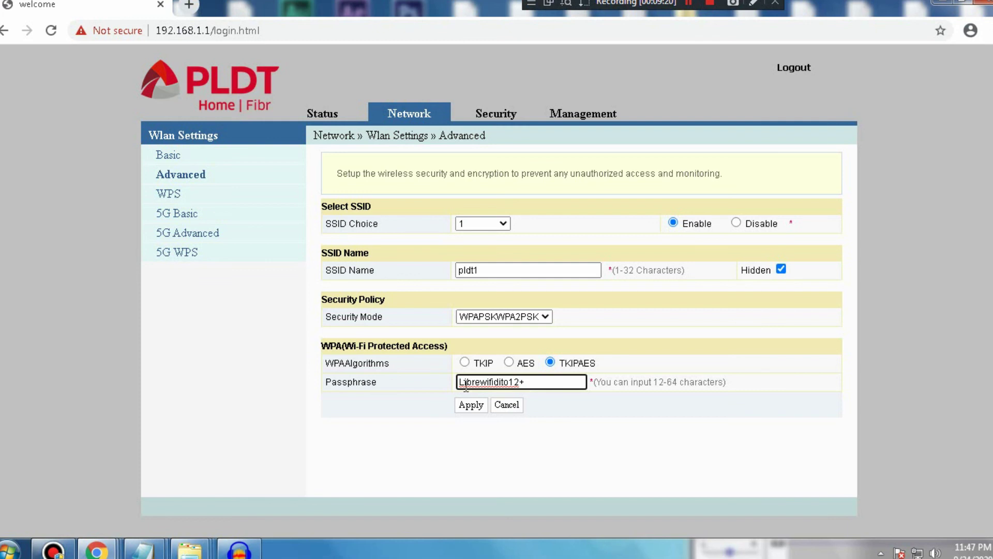
left_click_drag(466, 383, 509, 386)
left_click(515, 382)
left_click(533, 386)
left_click(542, 382)
Review the four-character-type rule in the New Text Document (54) note, and minimize the note
left_click(142, 548)
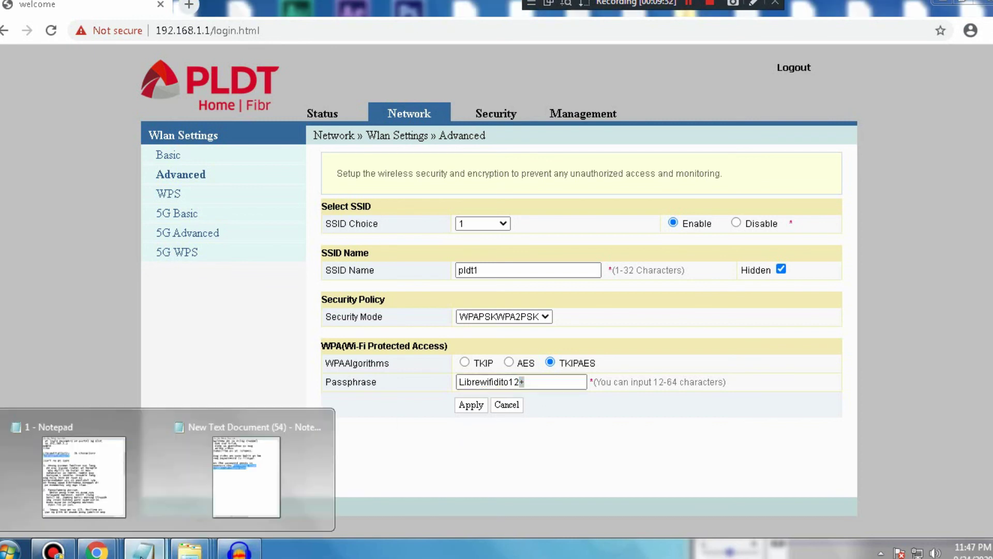
left_click(229, 488)
left_click(329, 233)
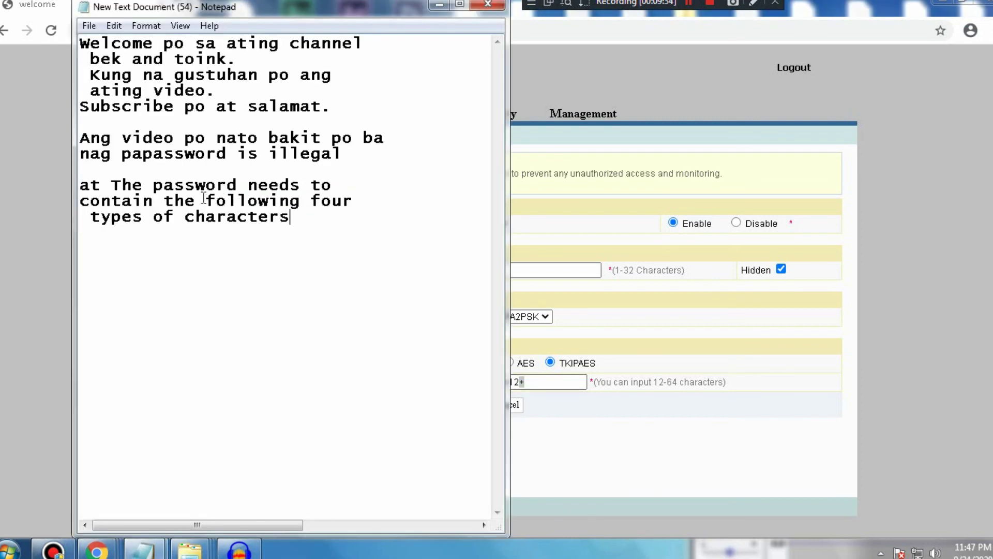
left_click(440, 5)
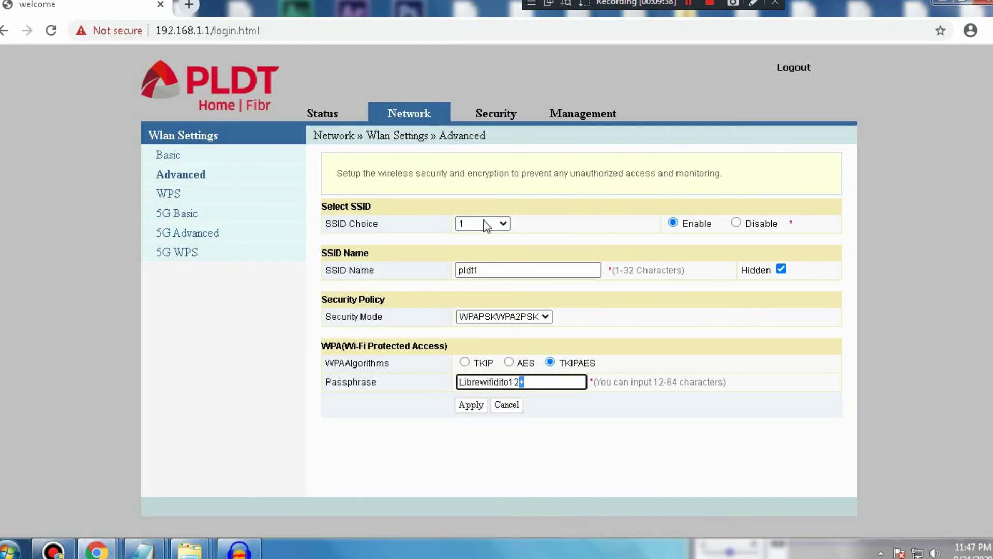
Point out the SSID Choice and the SSID Name pldt1 in the Advanced WLAN settings
left_click_drag(381, 227, 287, 235)
left_click(413, 231)
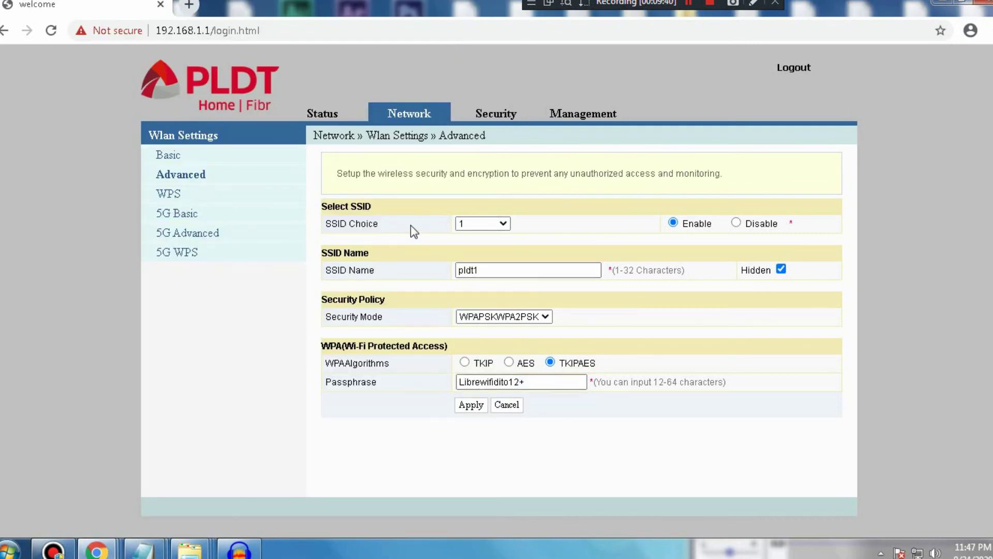
double_click(468, 269)
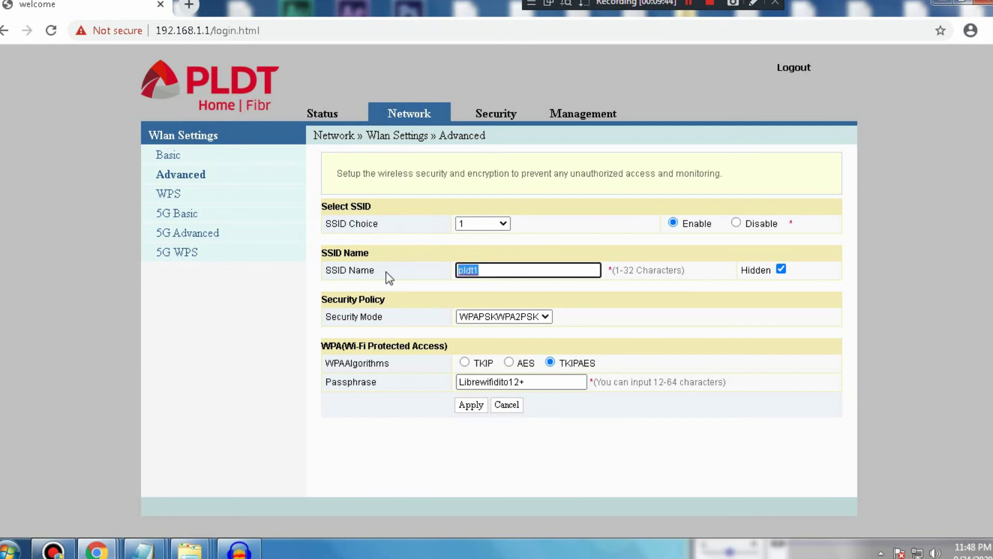
left_click_drag(383, 278, 325, 271)
double_click(495, 271)
left_click(421, 280)
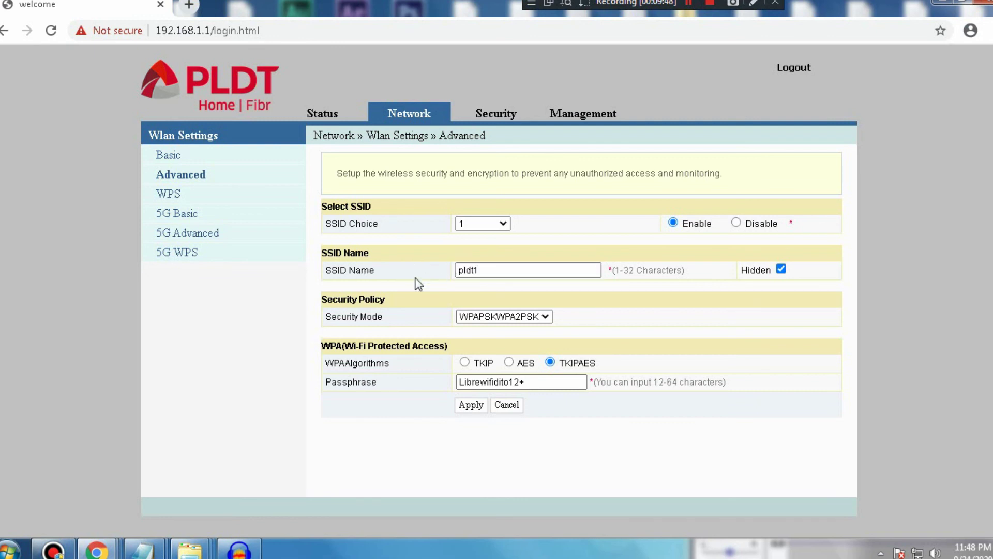
Disable SSID 1 in the 5G Advanced WLAN settings, and apply the change
left_click(211, 238)
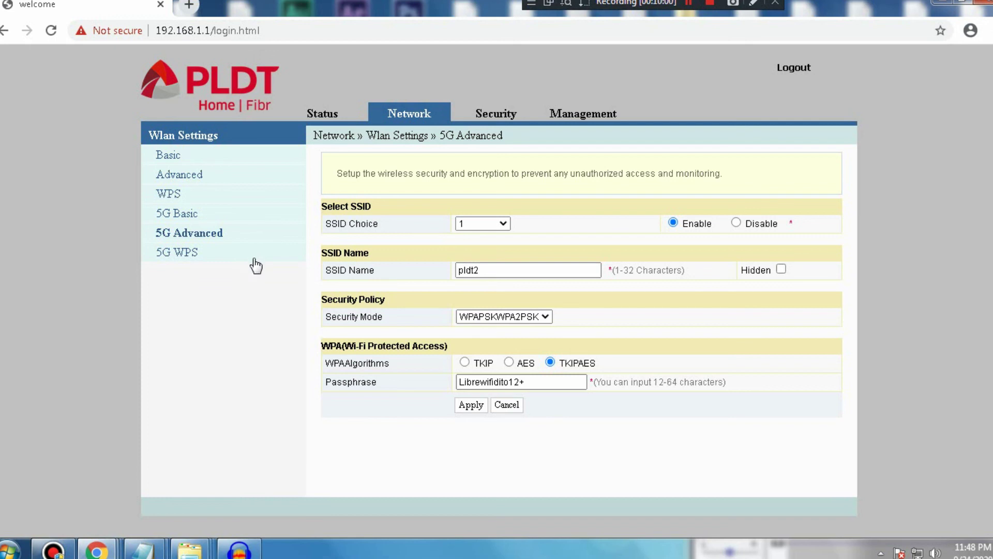
left_click(736, 223)
left_click(470, 408)
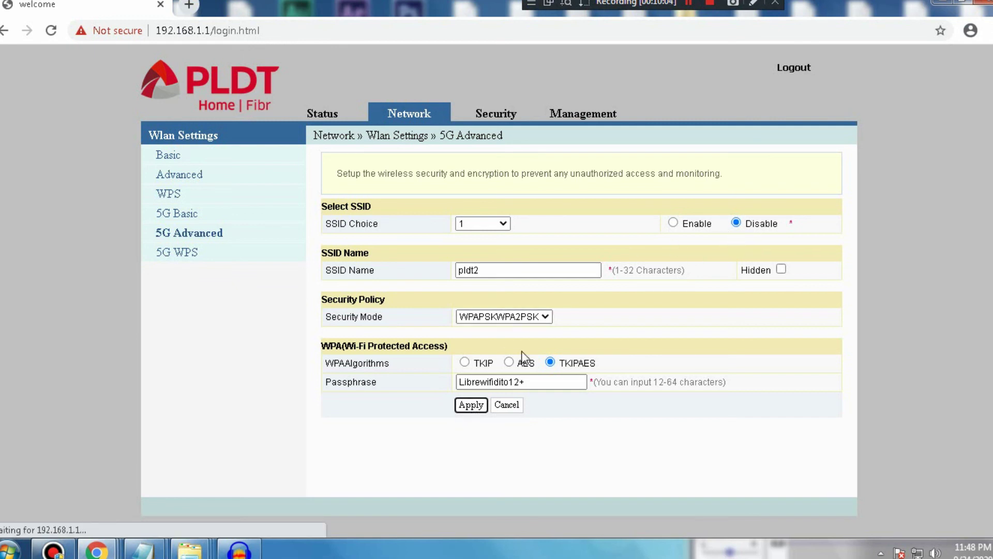